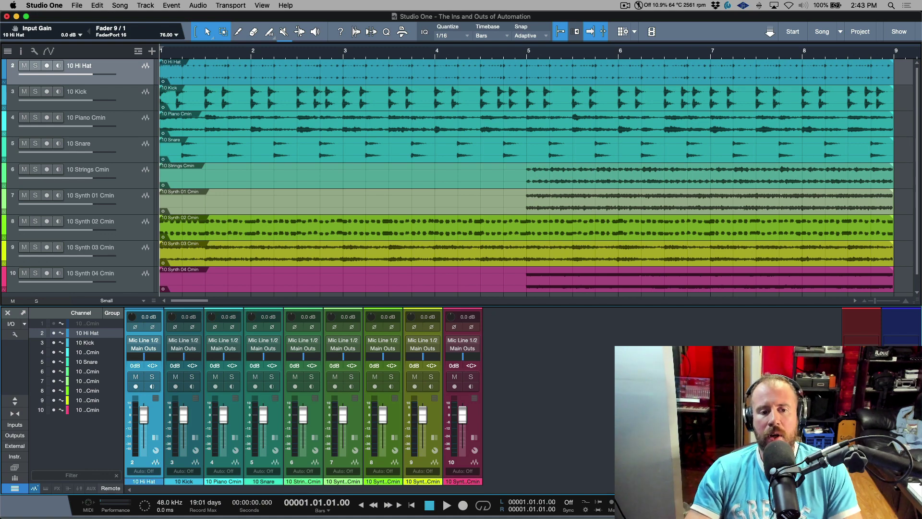
Step: Toggle the browser closed, then set all selected loop channels to -10 dB volume
key("F5")
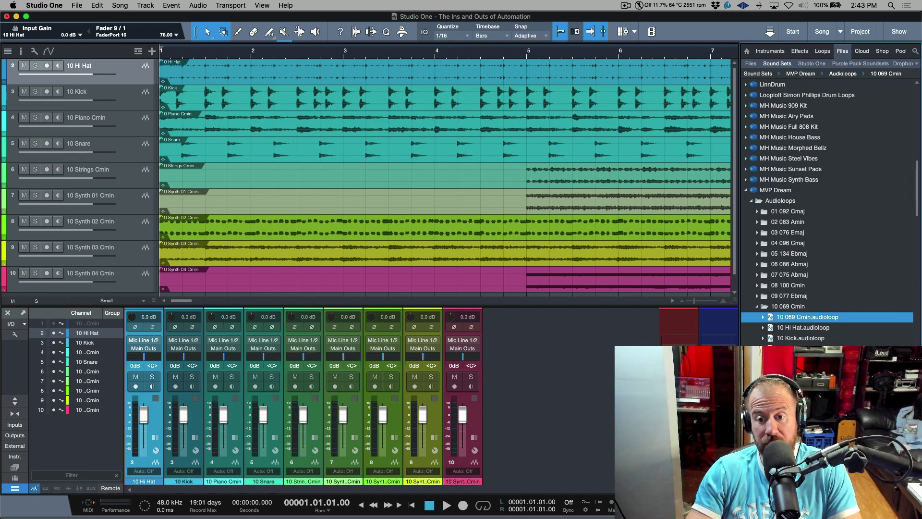
key("F5")
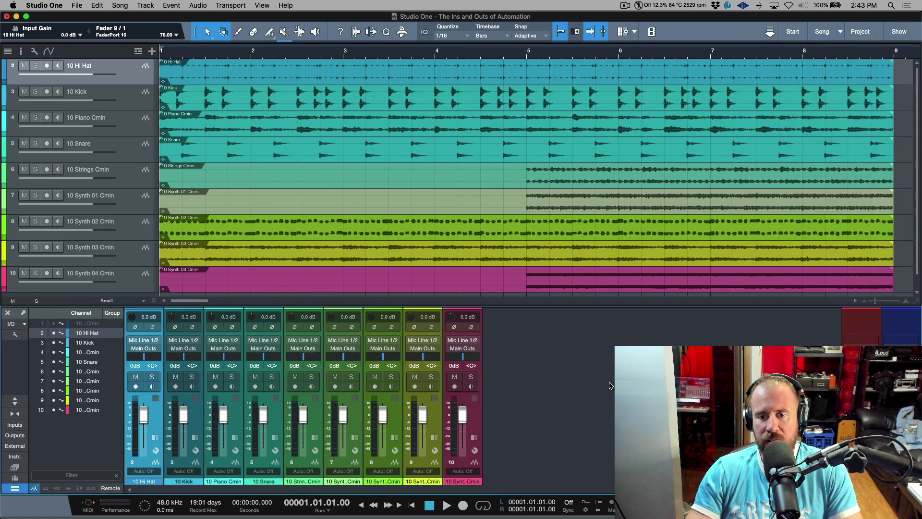
left_click(480, 415, "shift")
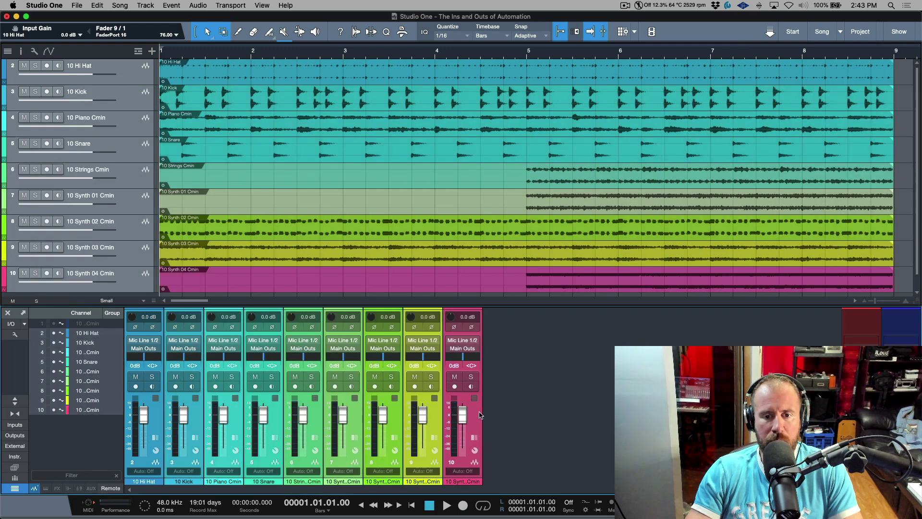
left_click(463, 317)
type("-10")
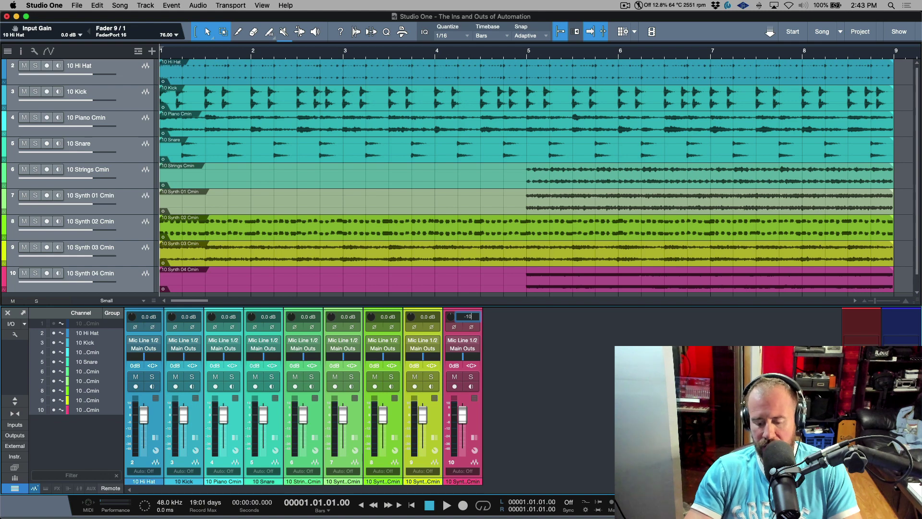
key("Return")
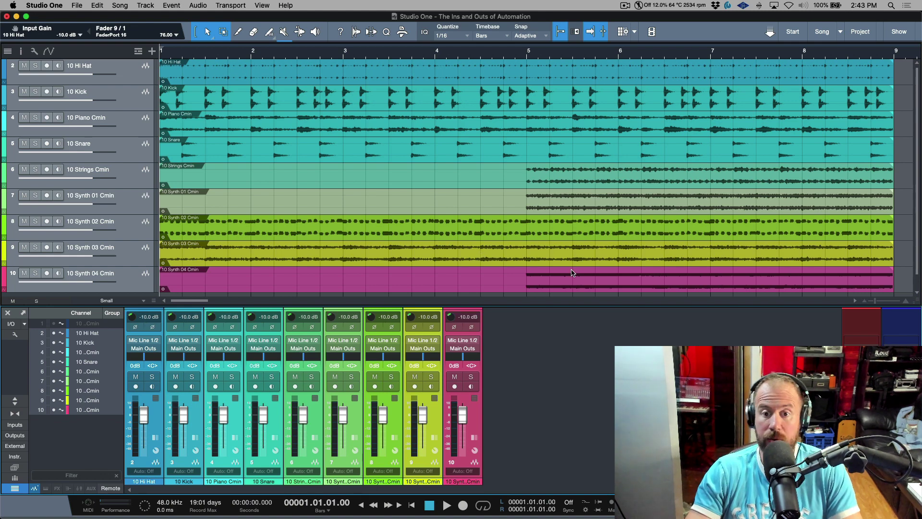
Step: Play the loop back and stop, returning to the song start
key("space")
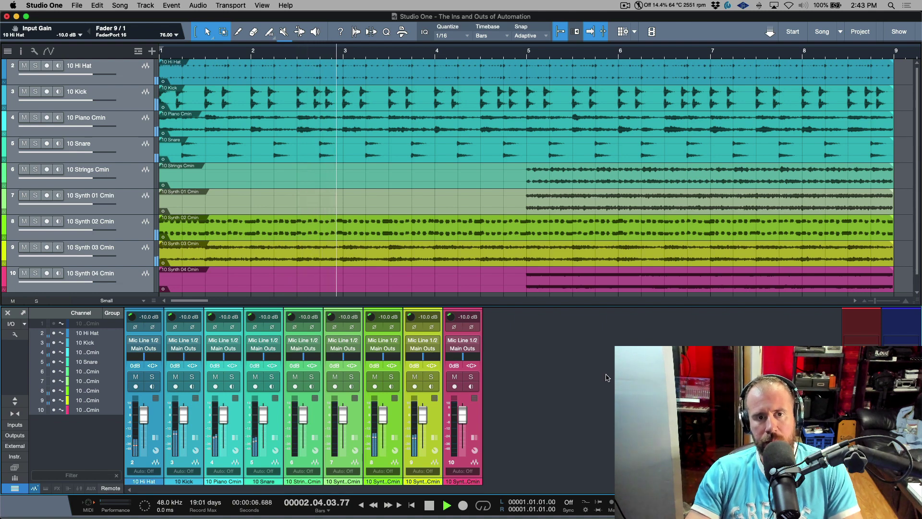
key("space")
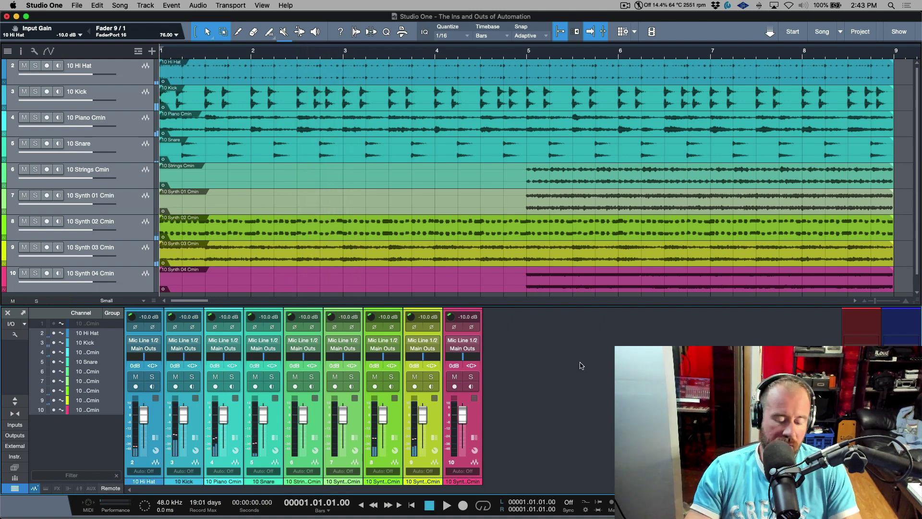
left_click(157, 425)
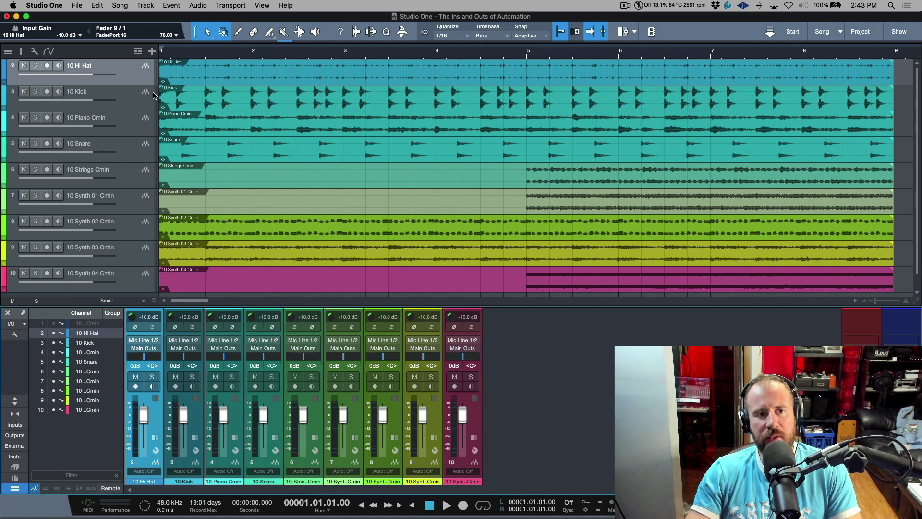
right_click(135, 76)
left_click(159, 85)
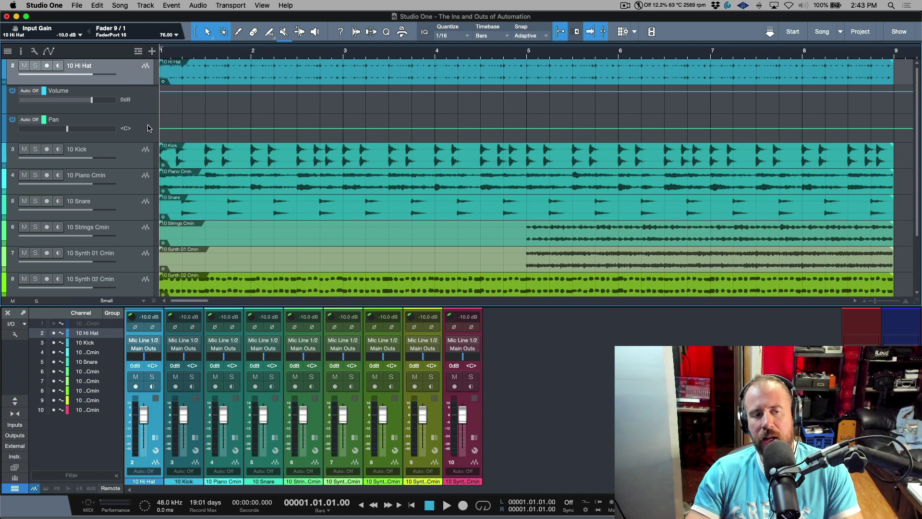
right_click(136, 79)
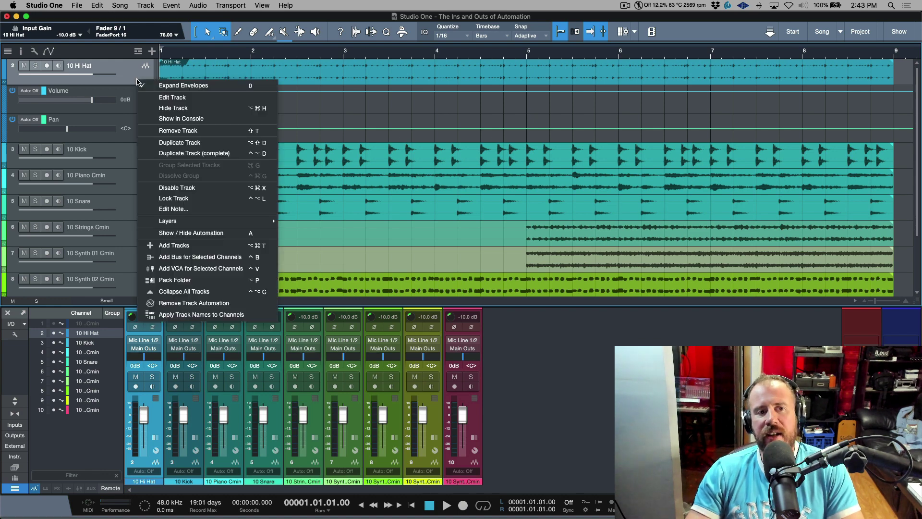
left_click(155, 87)
key("super+comma")
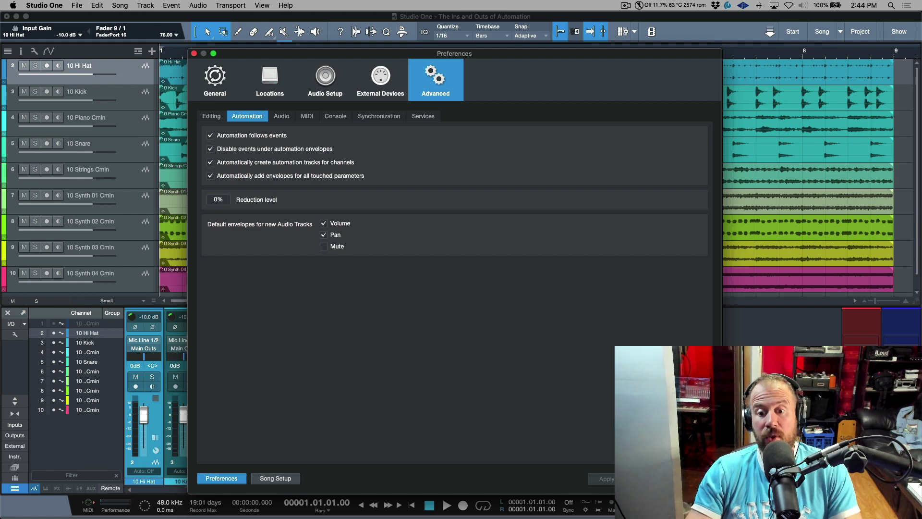
left_click(645, 478)
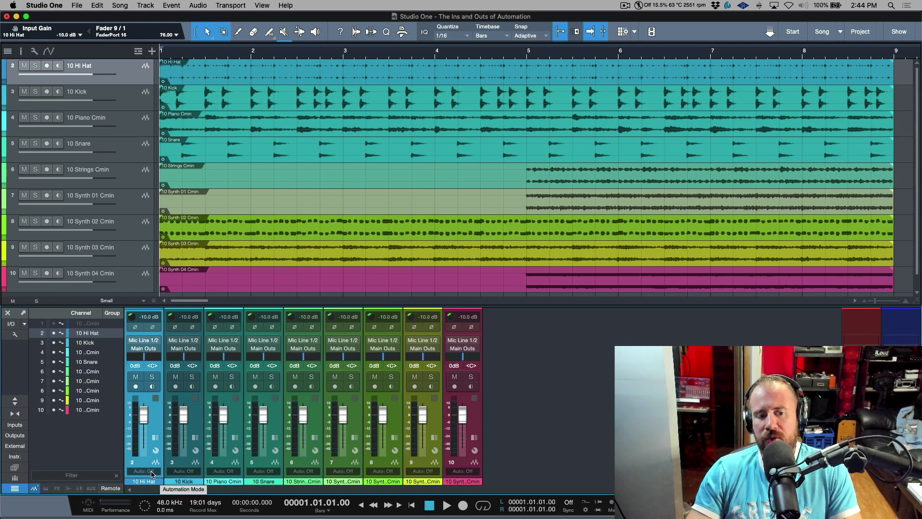
left_click(150, 473)
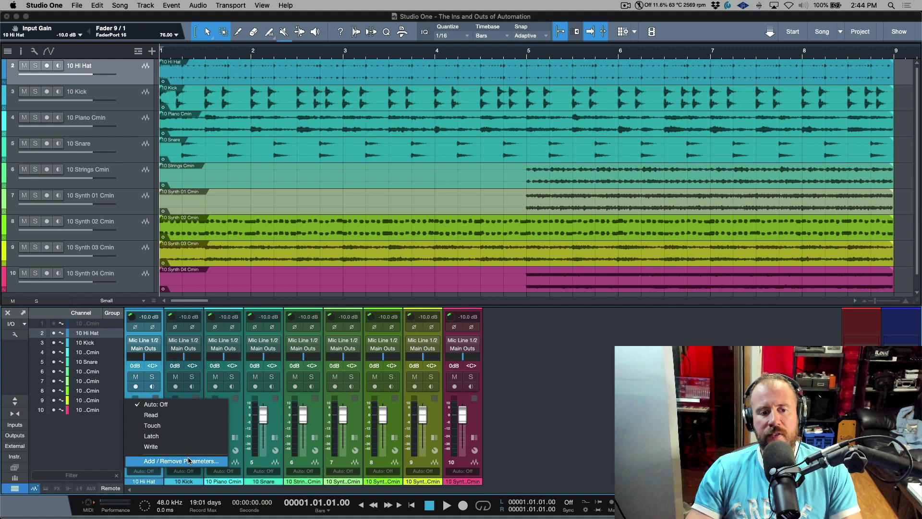
left_click(577, 400)
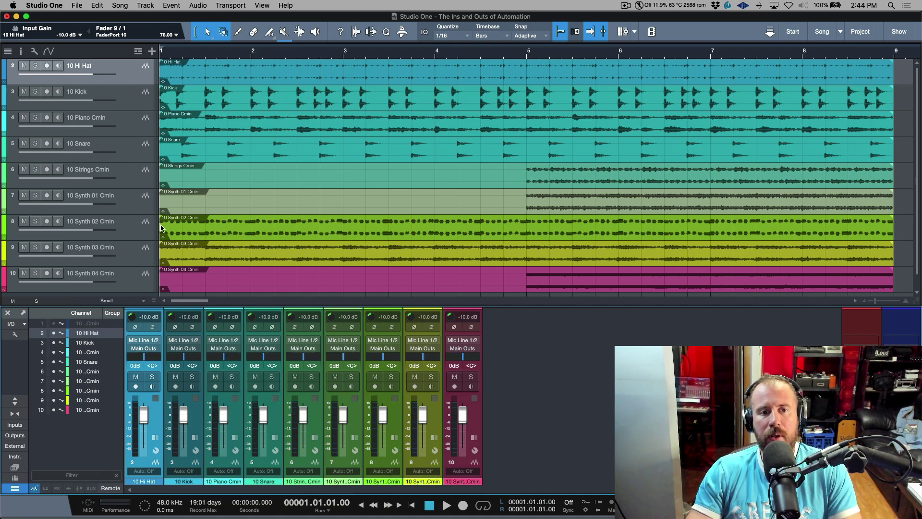
Step: Solo the Piano Cmin track and audition it briefly
left_click(133, 126)
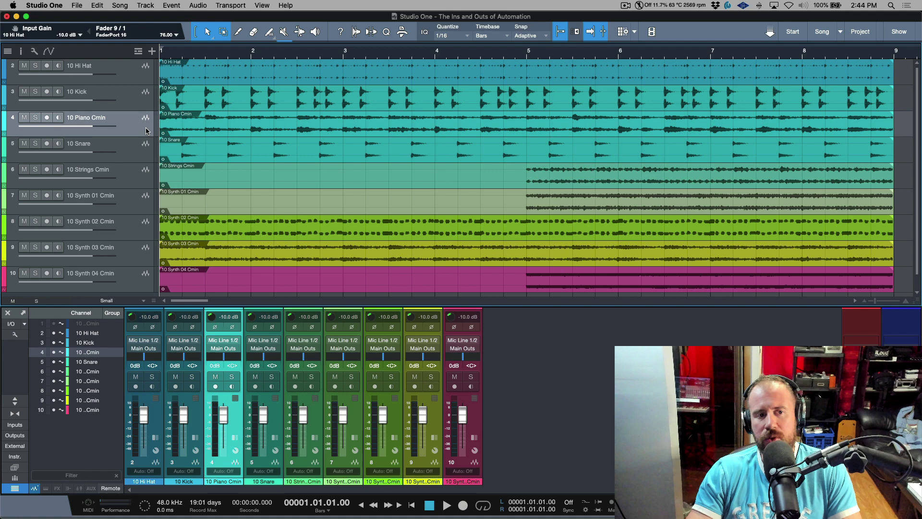
left_click(35, 118)
key("space")
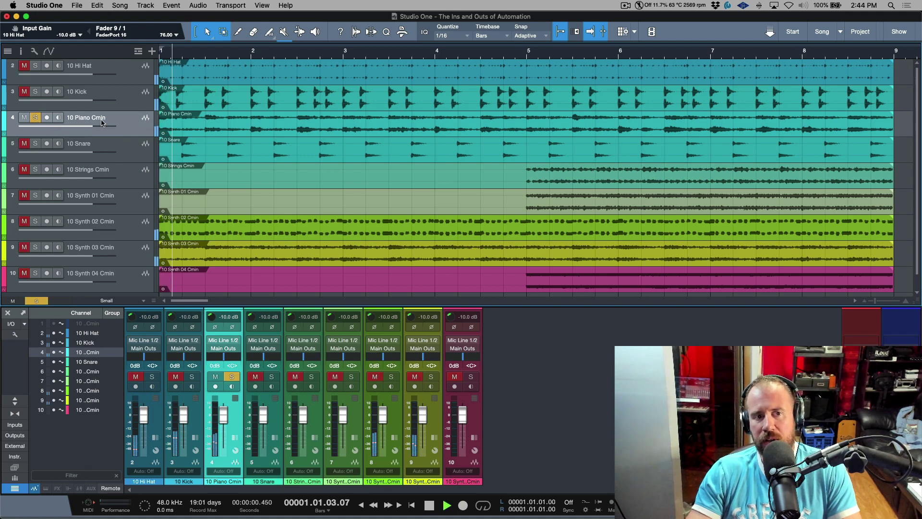
key("space")
Step: Show Piano Cmin's volume and pan envelopes and enlarge the Volume lane
right_click(134, 130)
left_click(152, 135)
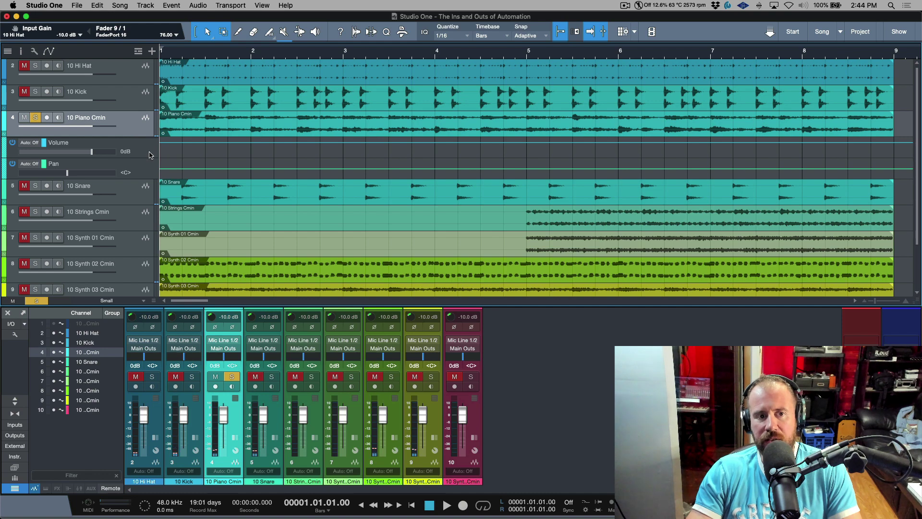
left_click(148, 157)
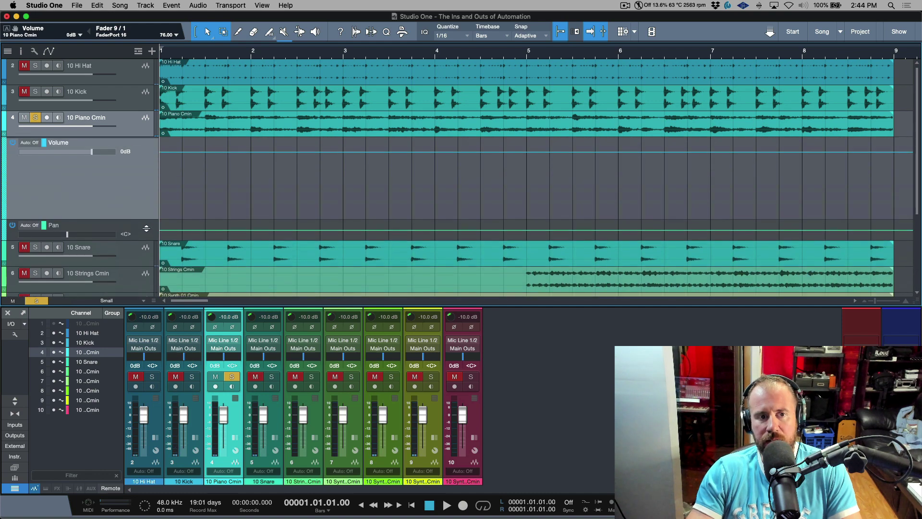
left_click_drag(148, 158, 148, 235)
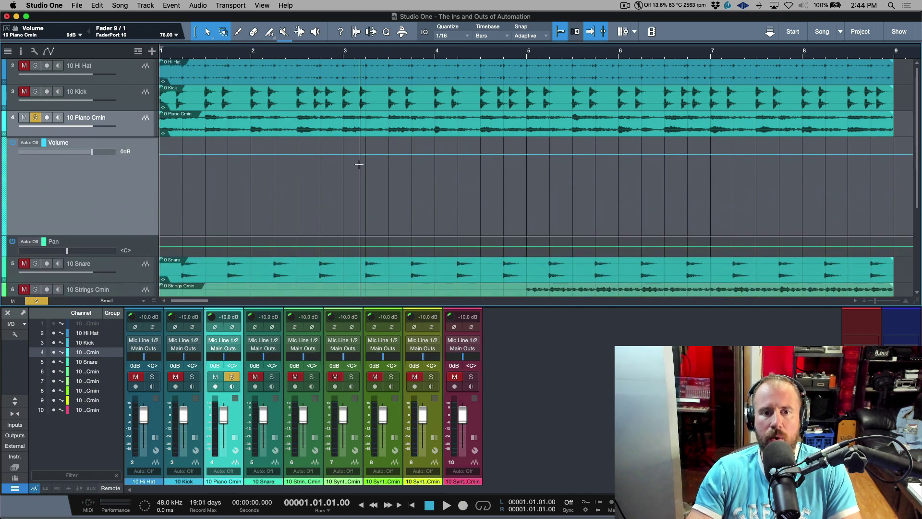
Step: Draw a curved volume fade-in from a low level at bar 1 up to a point at bar 4
left_click(438, 156)
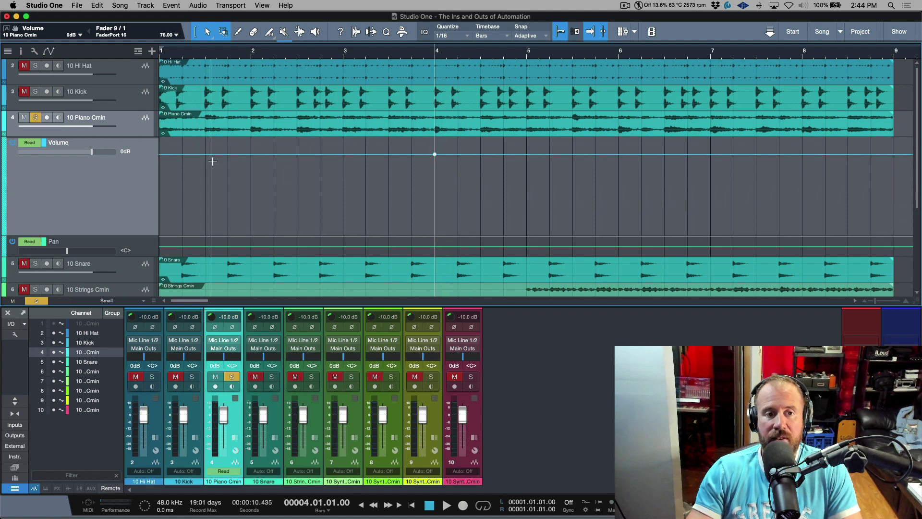
mouse_move(207, 159)
left_mouse_down()
mouse_move(155, 163)
mouse_move(159, 190)
left_mouse_up()
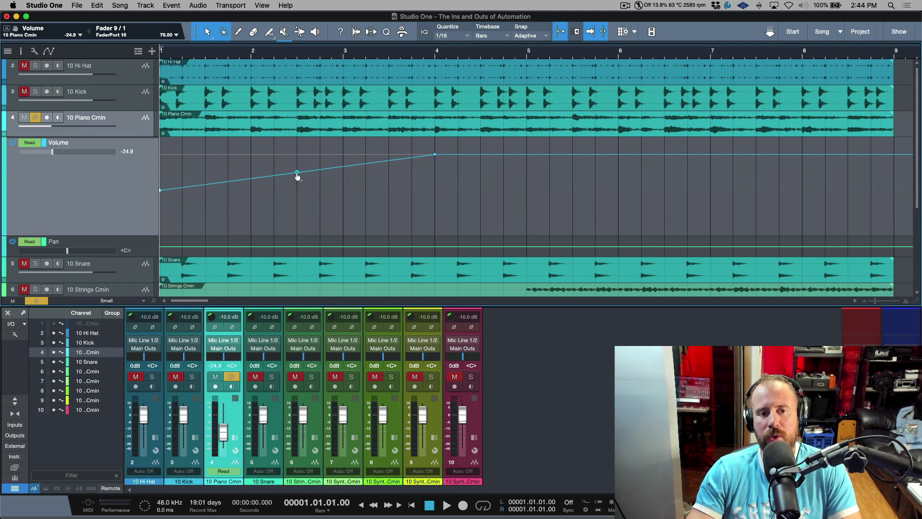
left_click_drag(298, 176, 303, 171)
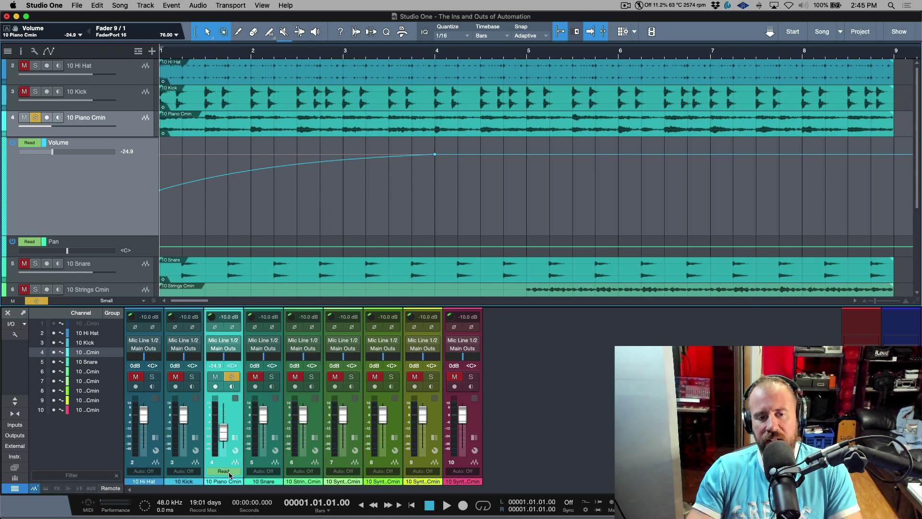
Step: Play back the piano fade from the start and again from partway into the ramp
key("space")
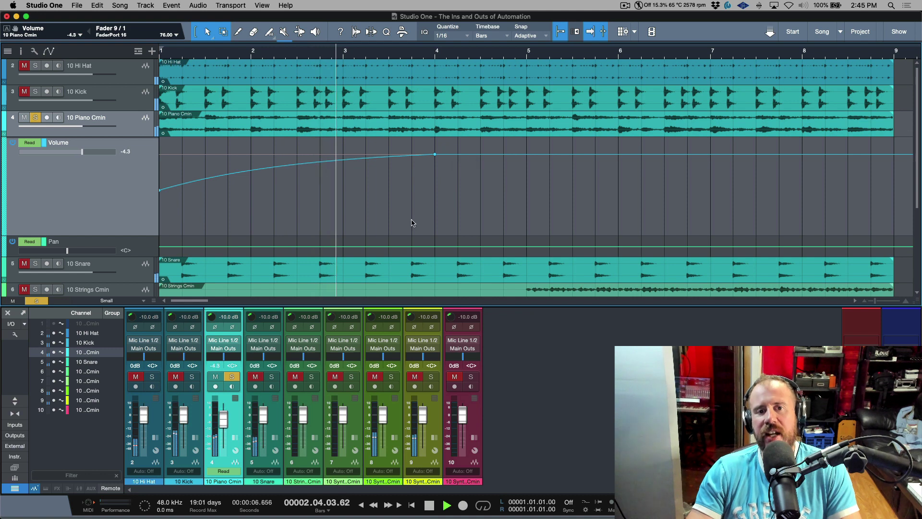
key("space")
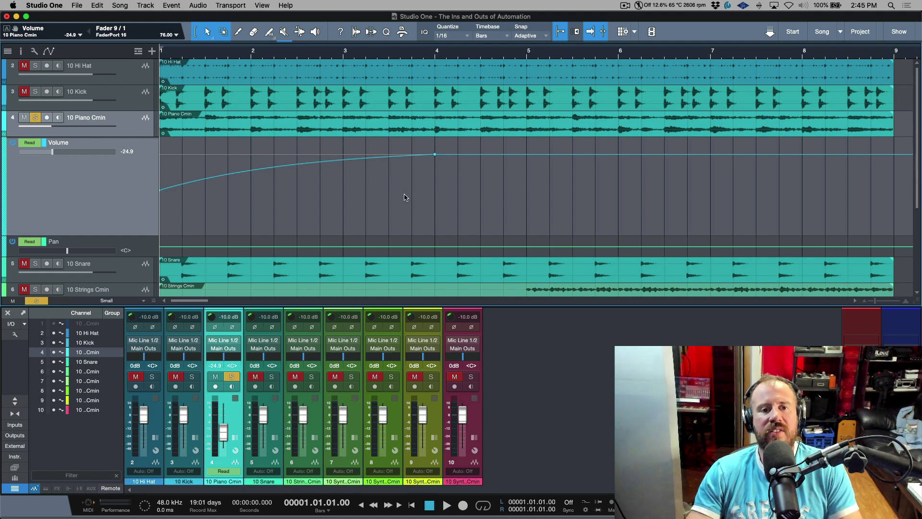
left_click(266, 198)
key("space")
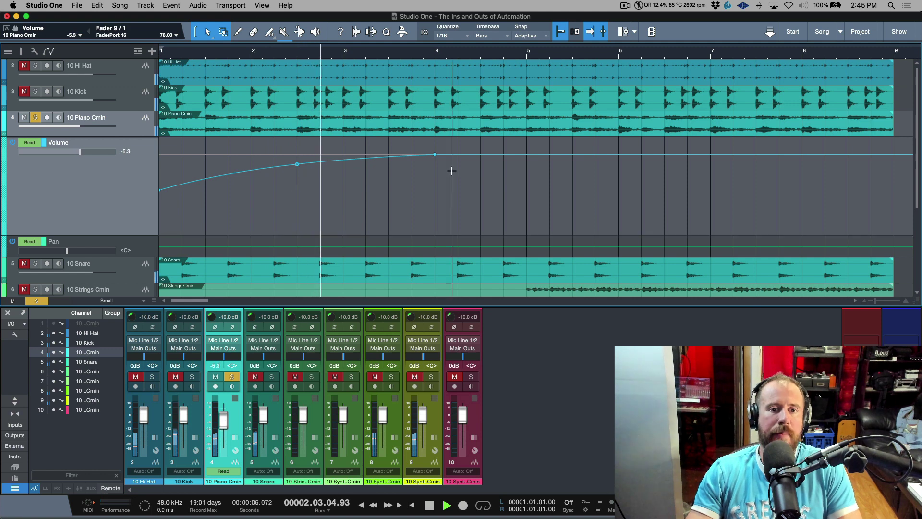
key("space")
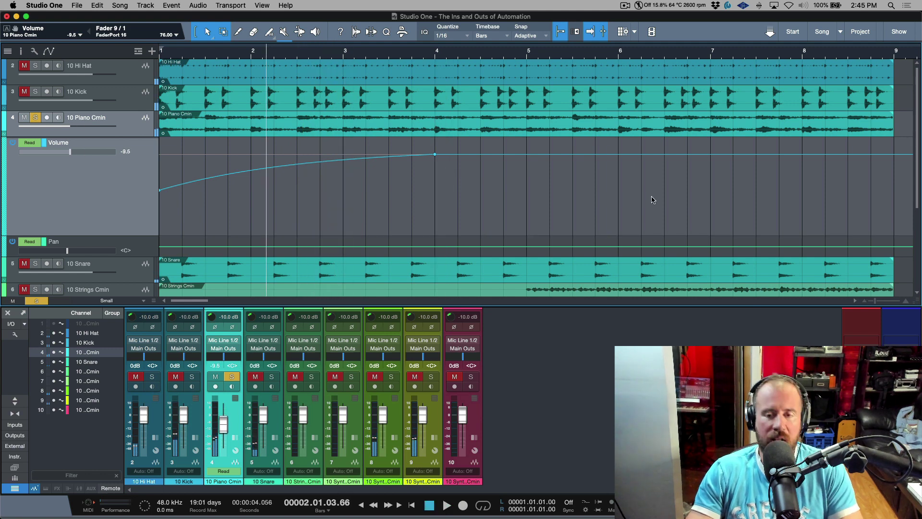
Step: Play from after the ramp and confirm the automation overrides a manual Piano fader pull
left_click(674, 203)
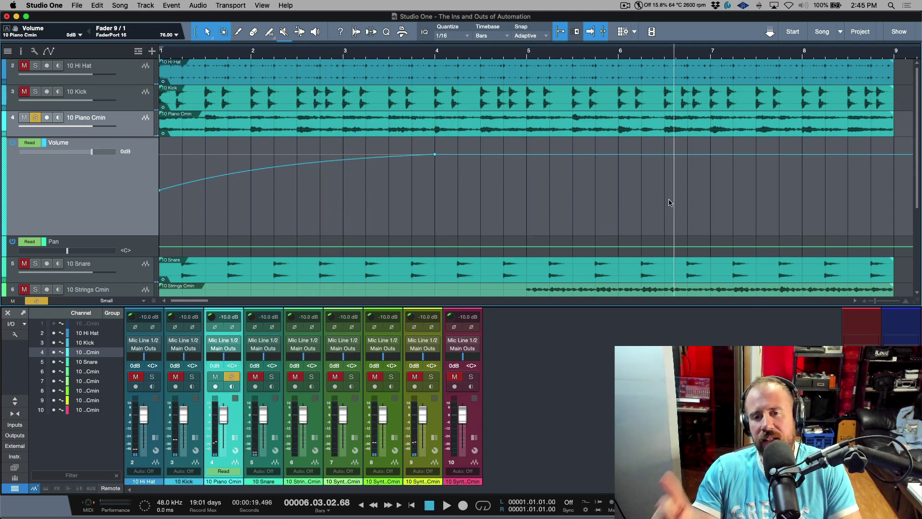
key("space")
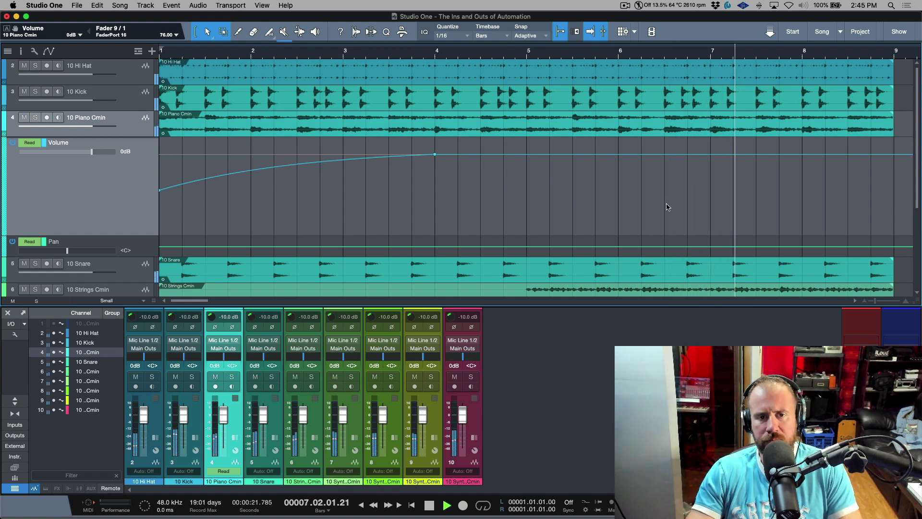
key("space")
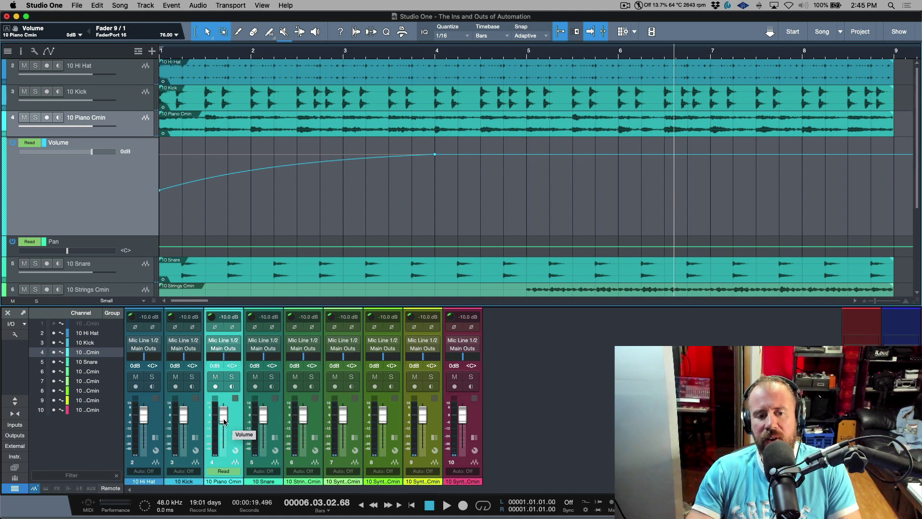
key("space")
left_click_drag(224, 422, 224, 441)
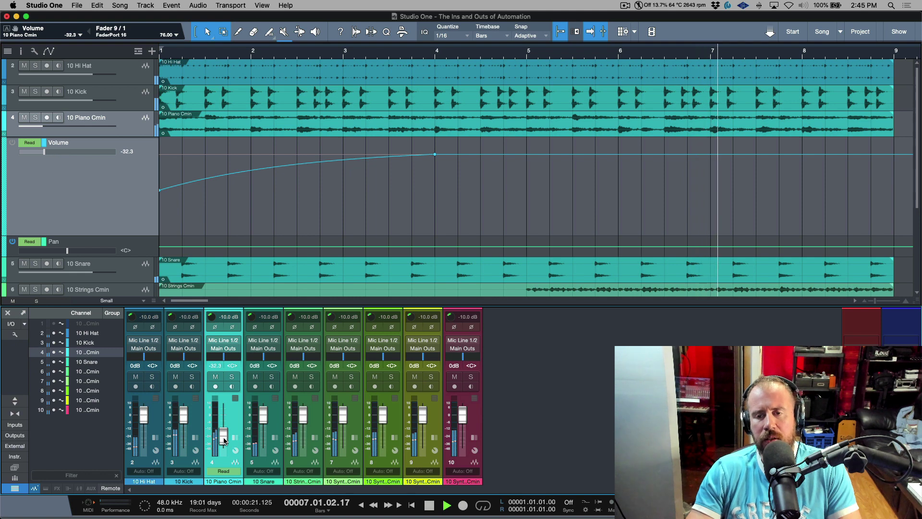
key("space")
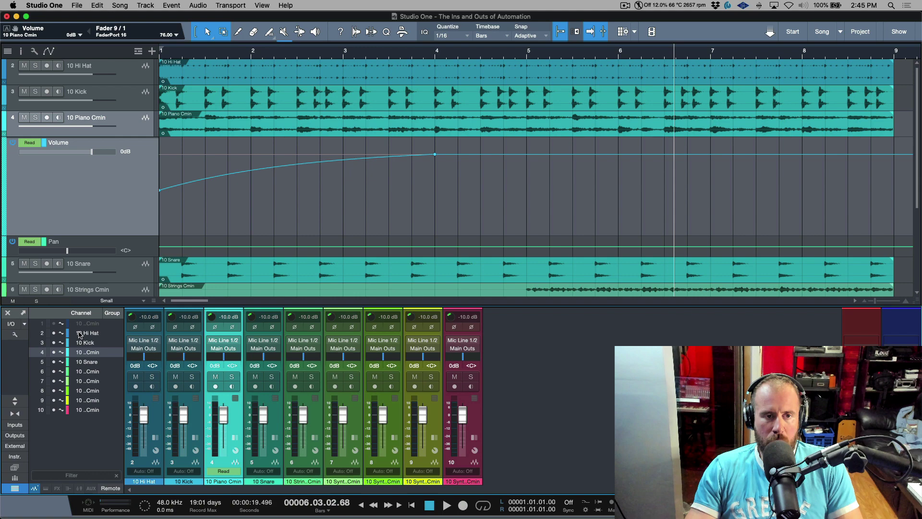
Step: Hide Piano Cmin's automation lanes and lower Synth 04 Cmin's fader to -7.2 dB
right_click(139, 128)
left_click(148, 130)
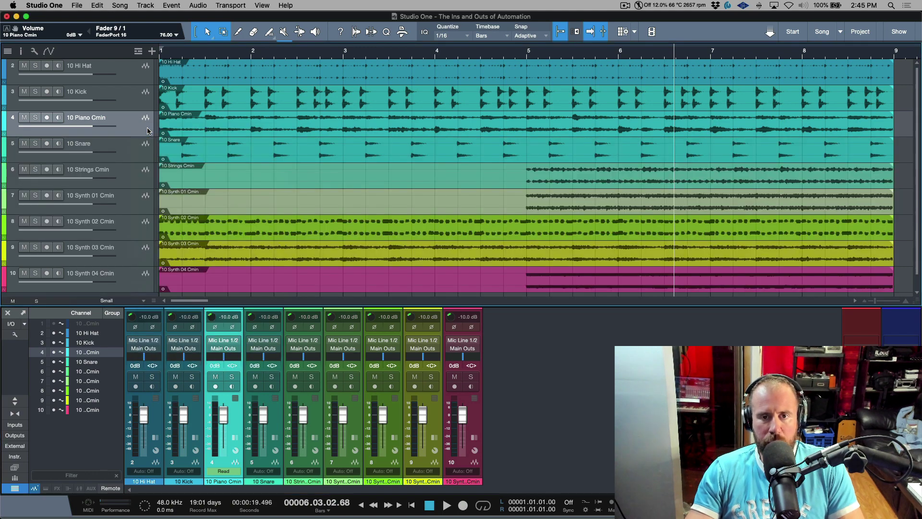
left_click(147, 287)
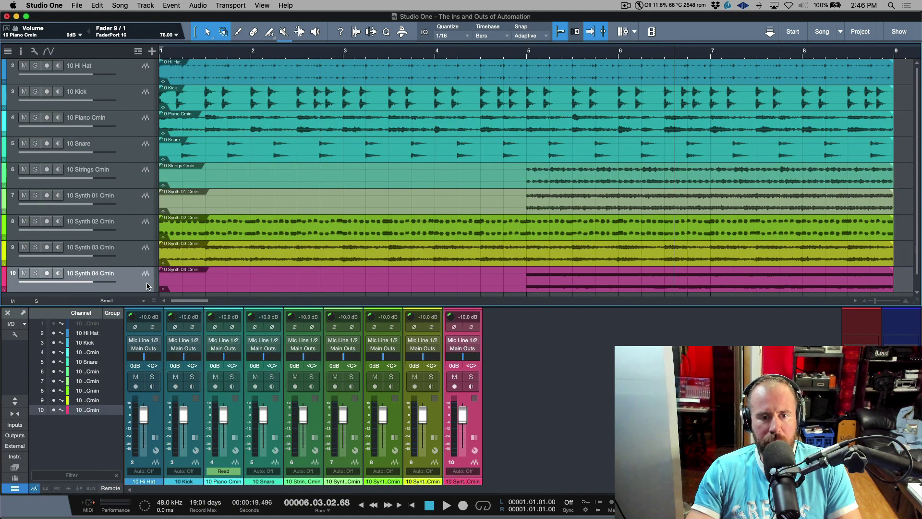
left_click_drag(467, 420, 428, 422)
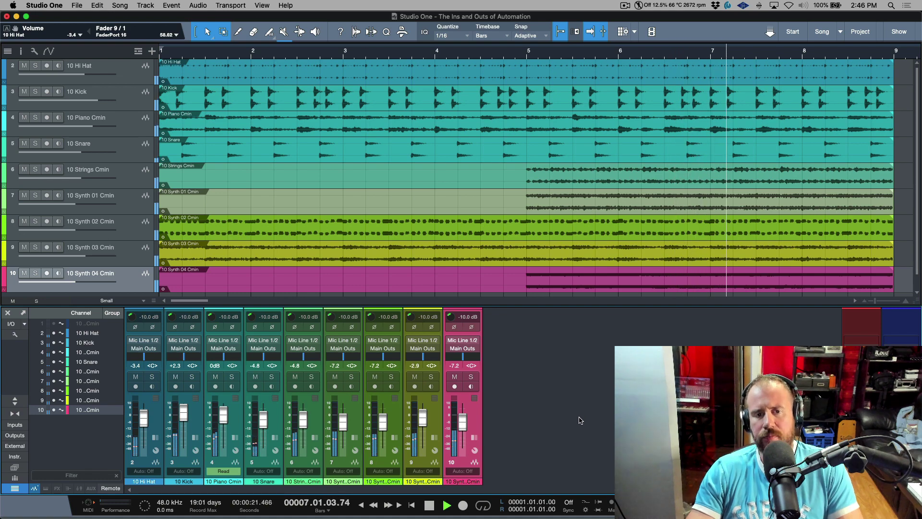
Step: Solo and unsolo Synth 04 Cmin, set it to Touch automation and show its envelope lanes
left_click(37, 274)
key("space")
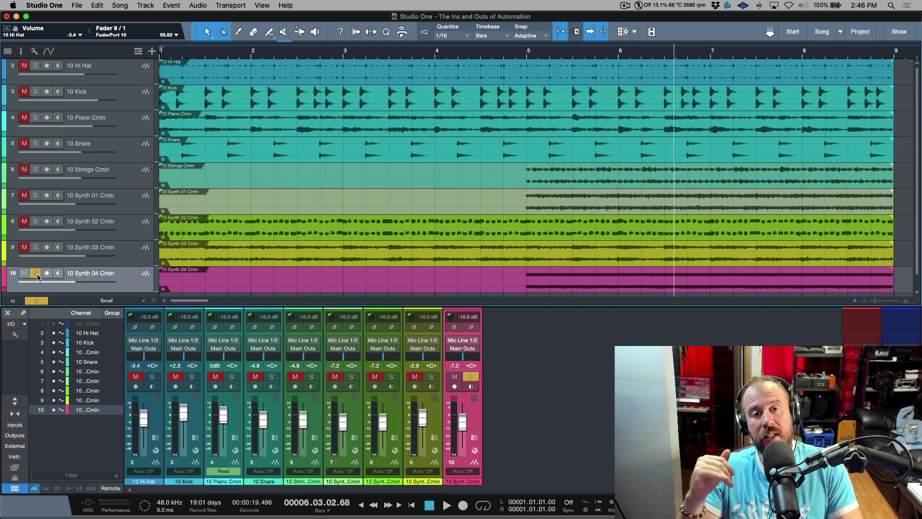
left_click(35, 274)
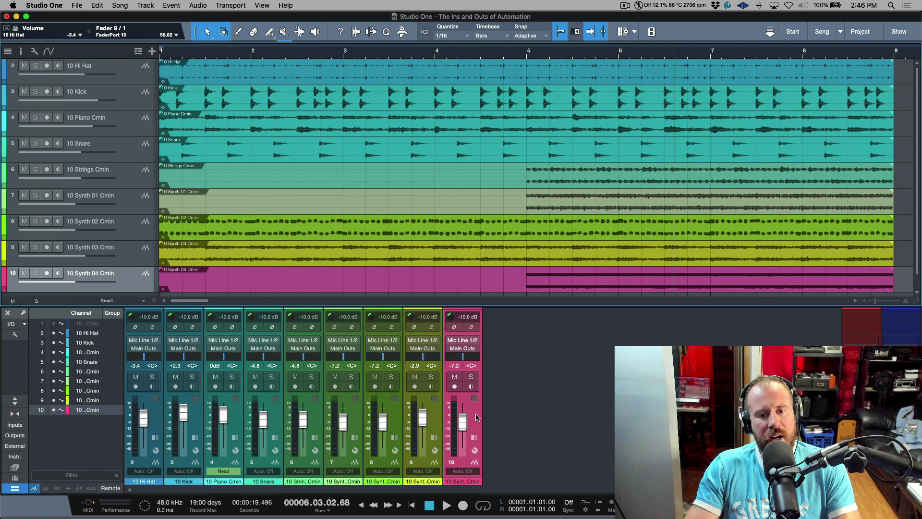
left_click(465, 472)
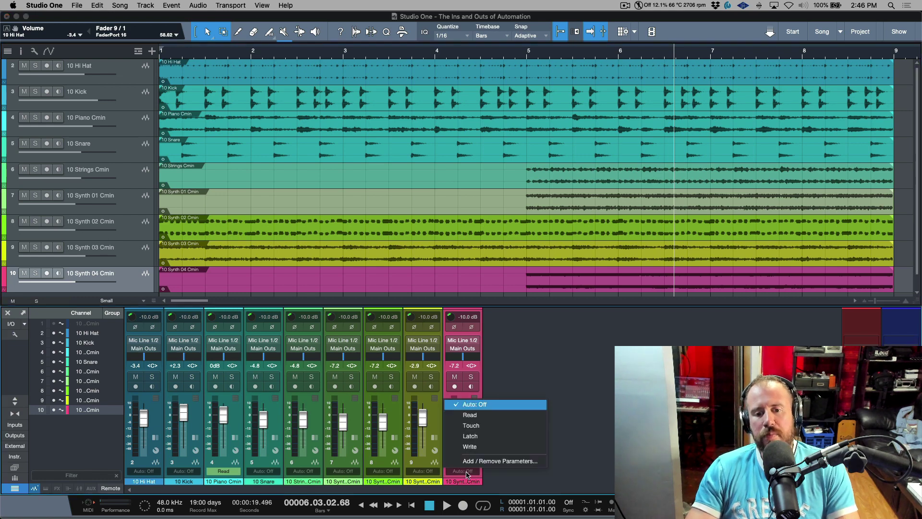
left_click(487, 428)
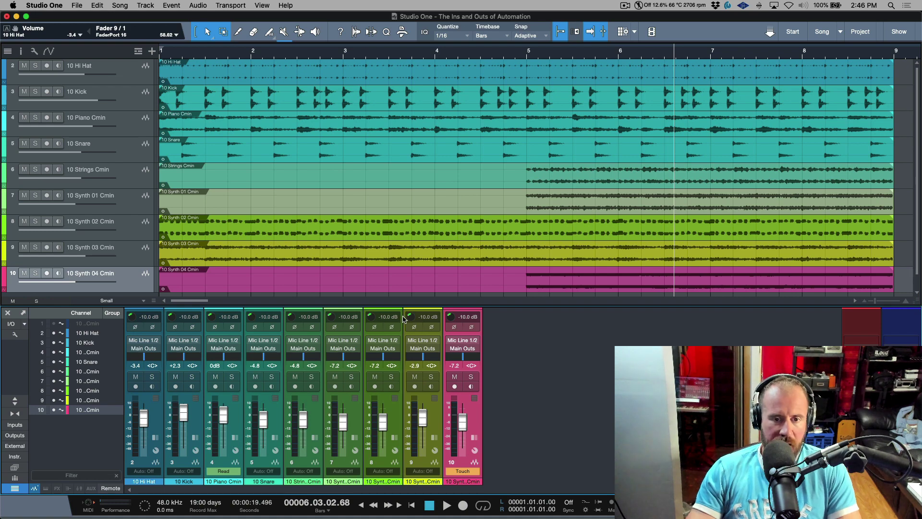
right_click(136, 283)
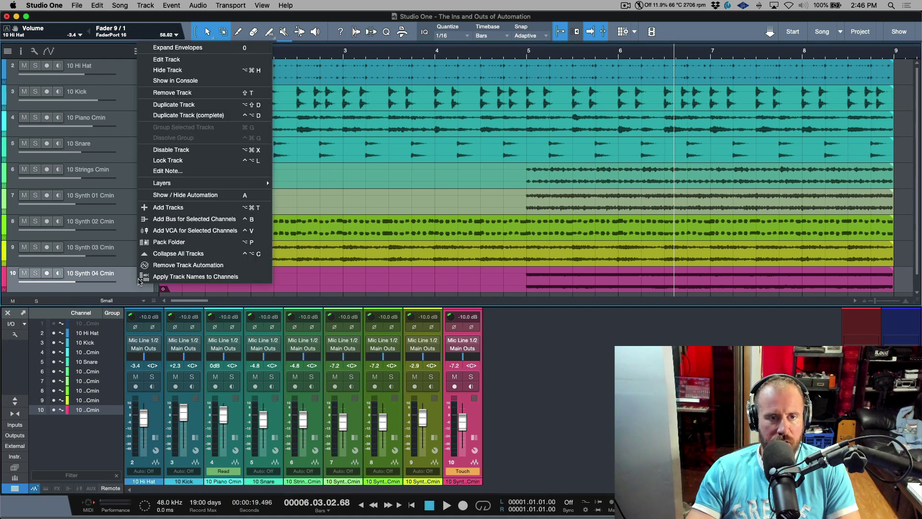
left_click(210, 50)
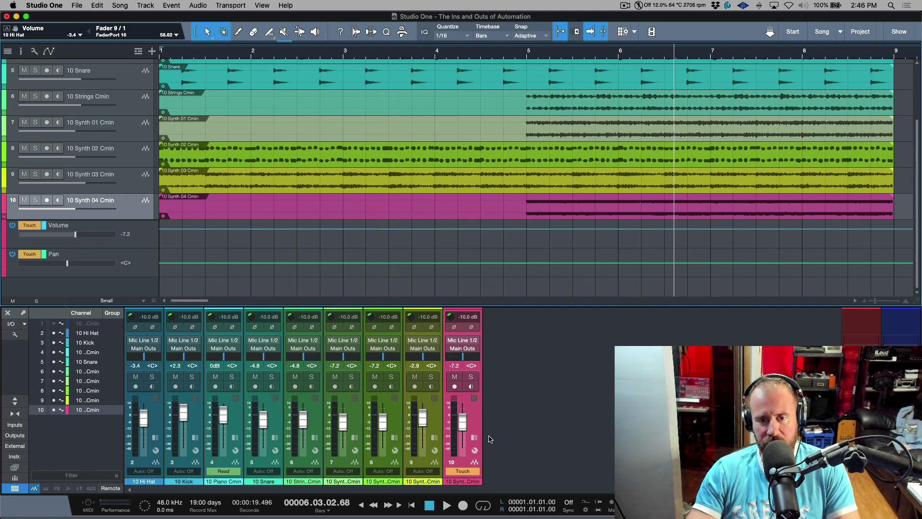
Step: Ride the Synth 04 fader during playback from bar 5, recording volume dips across bars 5–8
left_click_drag(462, 421, 469, 437)
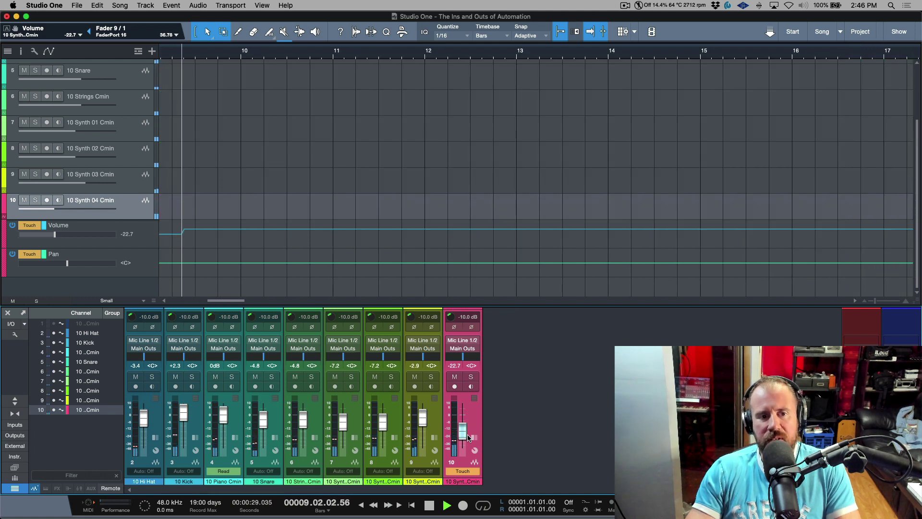
left_click_drag(469, 437, 469, 437)
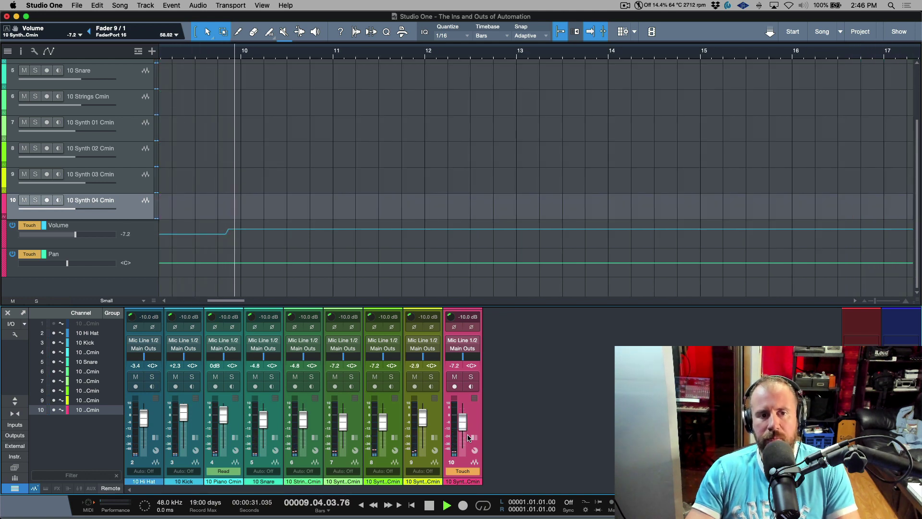
key("space")
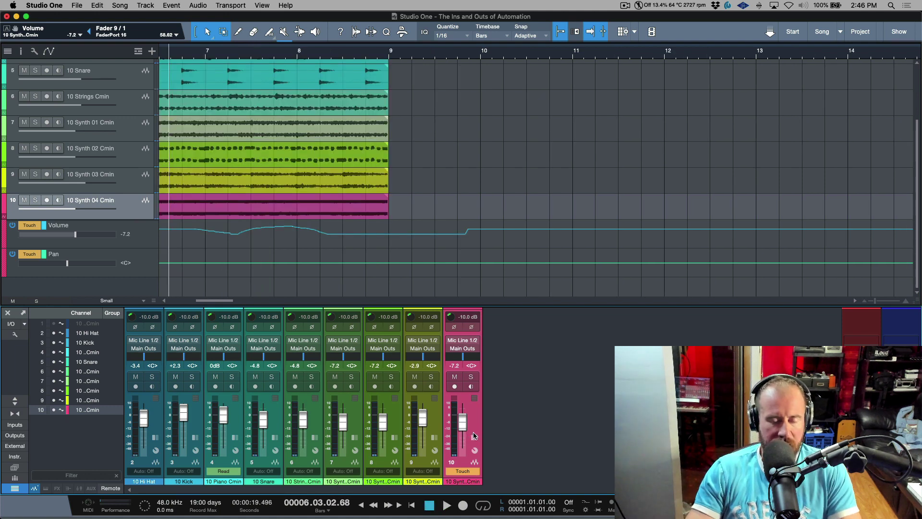
key("w")
scroll(455, 285, "left", 5)
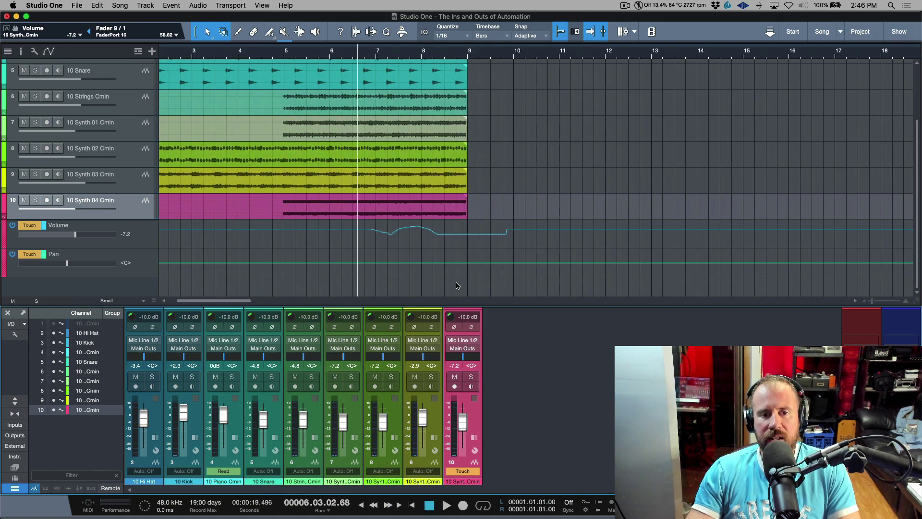
left_click(289, 238)
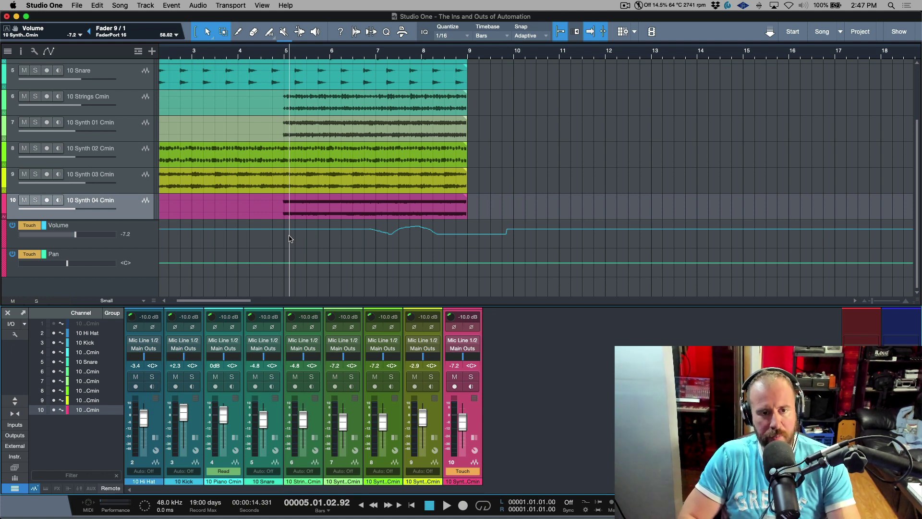
key("space")
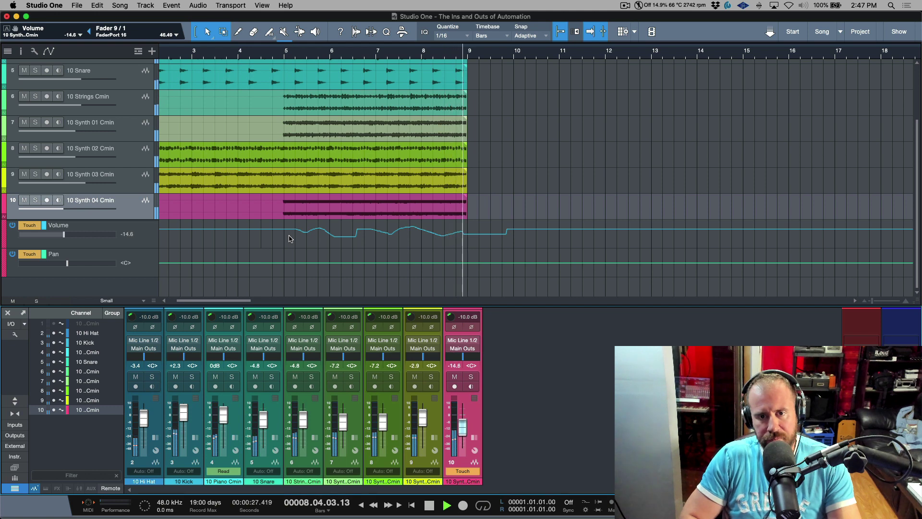
key("space")
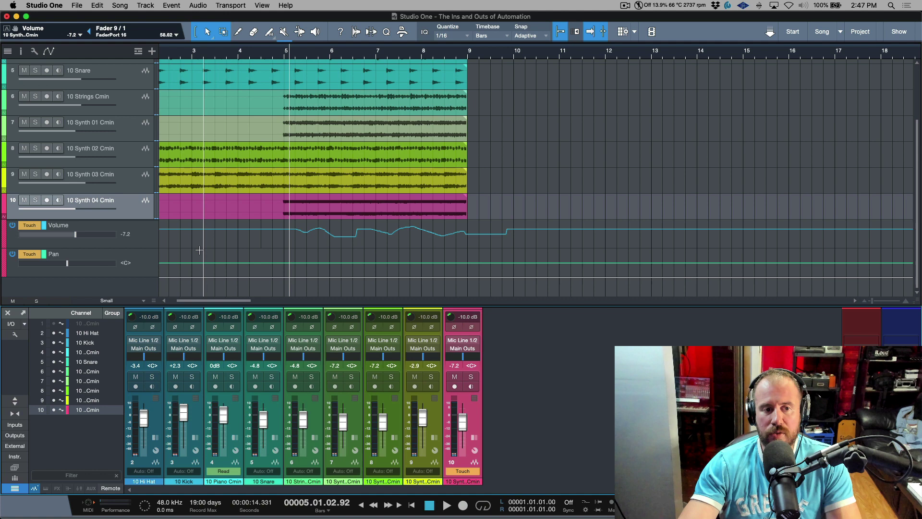
Step: Set Synth 04 Cmin to Latch automation and re-record its volume moves over the Touch dips
left_click(475, 474)
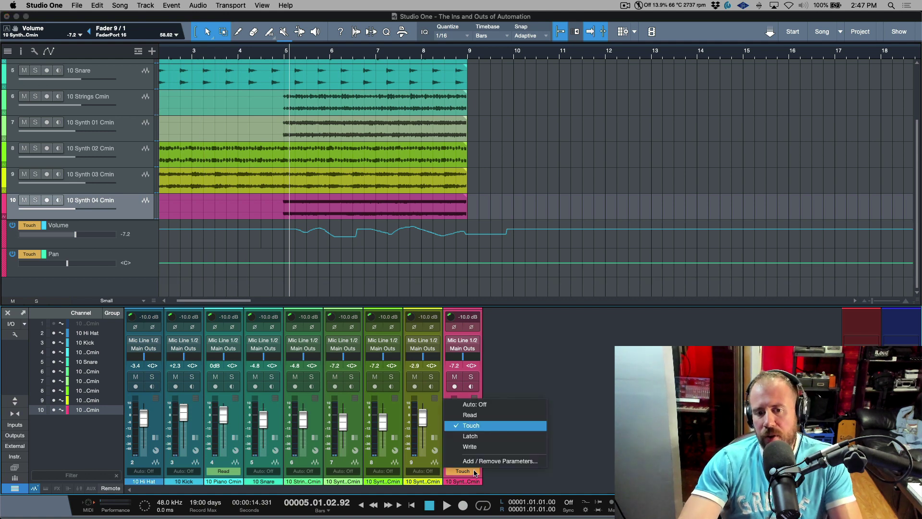
left_click(484, 438)
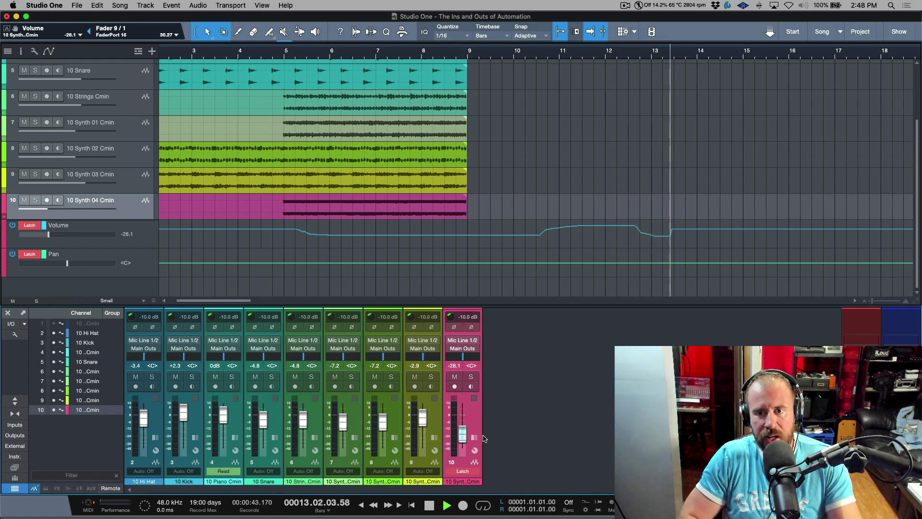
key("space")
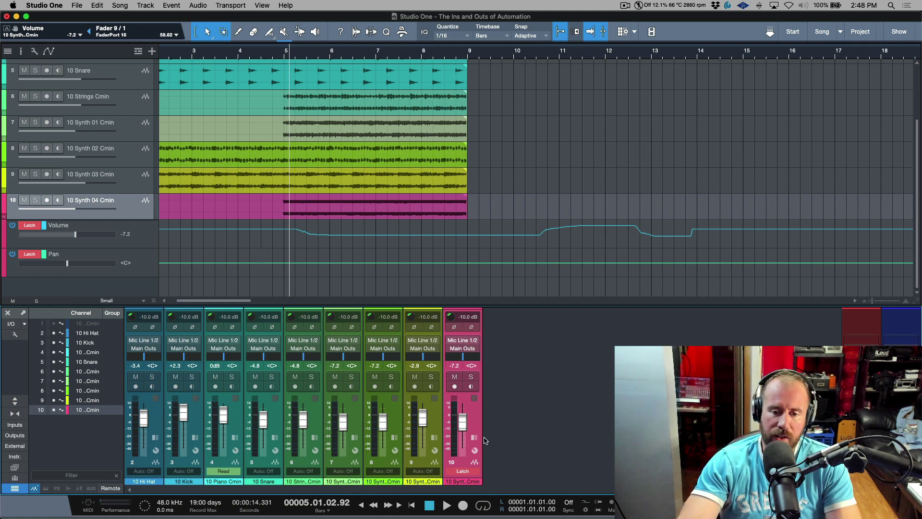
left_click(476, 472)
Step: Set Synth 04 Cmin to Write automation and overwrite its volume with new dips around bars 5–7
left_click(479, 447)
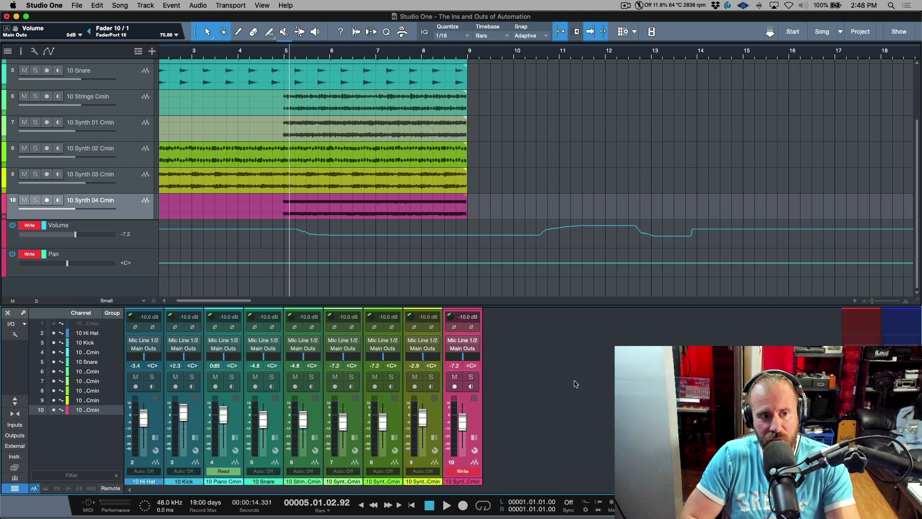
key("space")
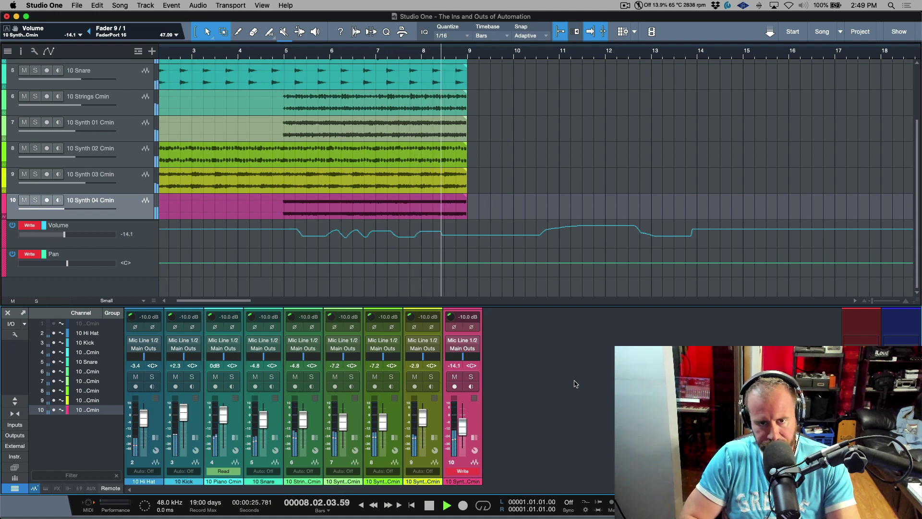
key("space")
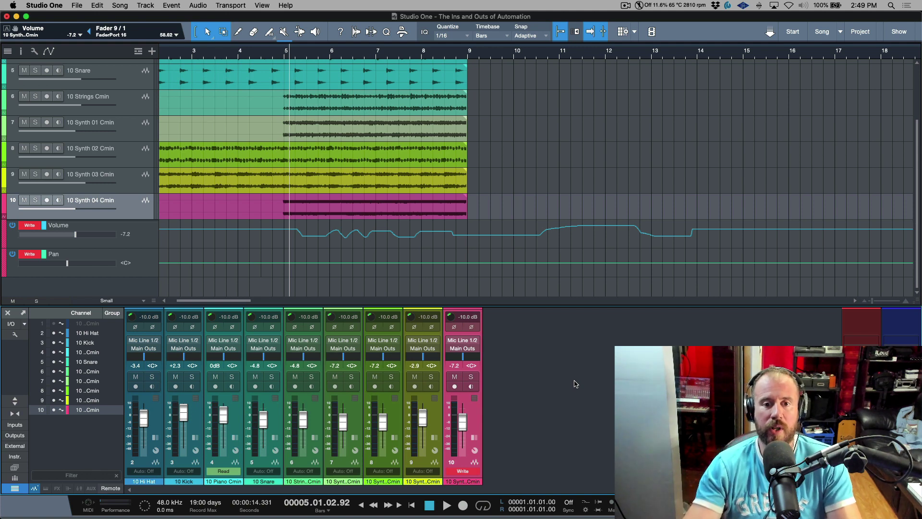
Step: Audition Synth 04 Cmin with automation off, then in Read mode, before returning to Touch
left_click(465, 469)
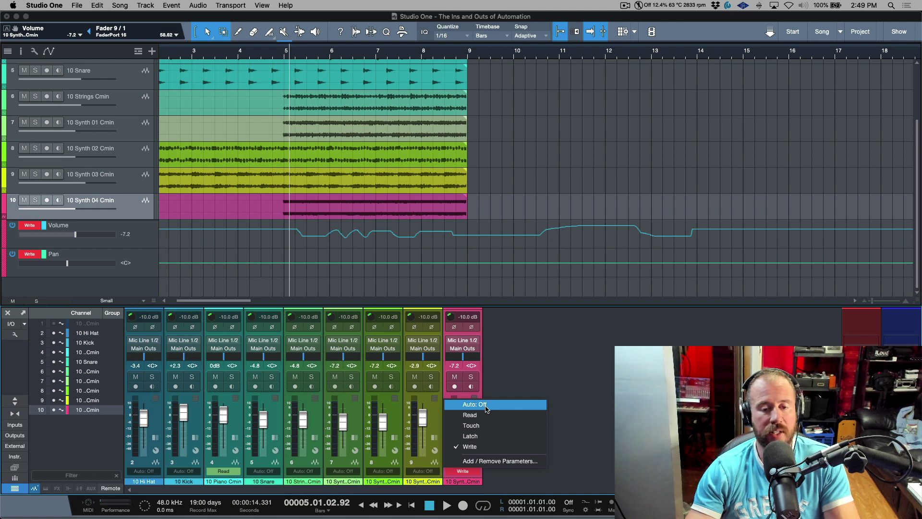
left_click(486, 406)
key("space")
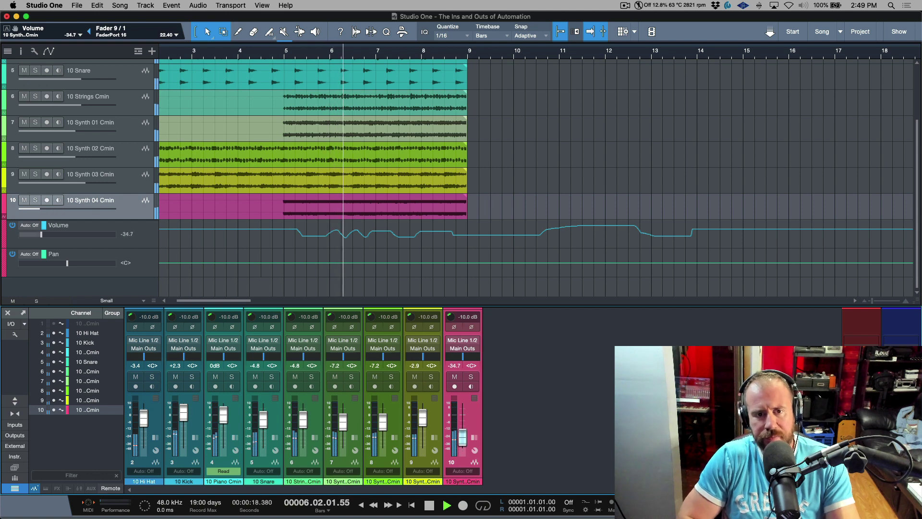
key("space")
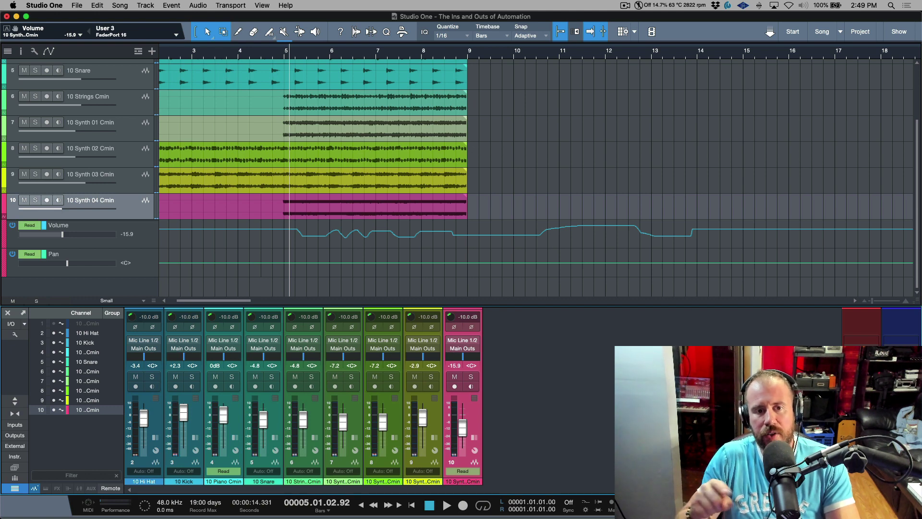
key("space")
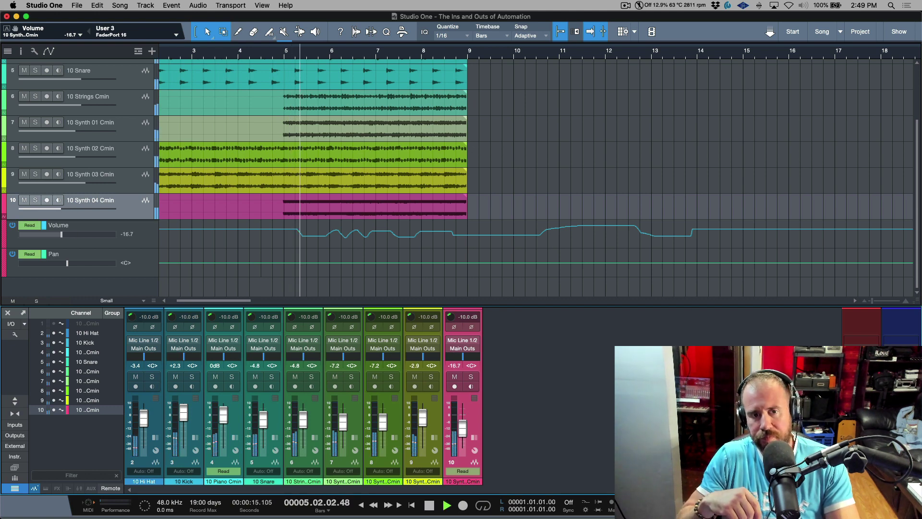
key("space")
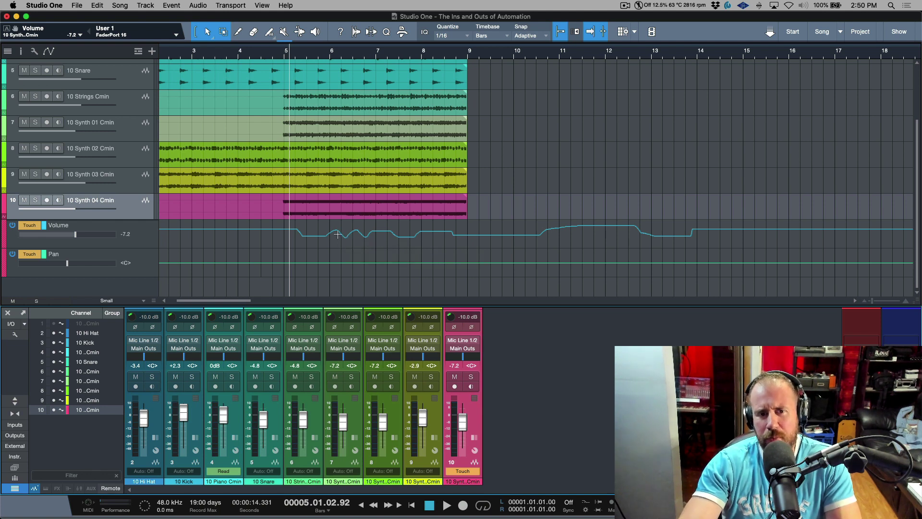
mouse_move(375, 250)
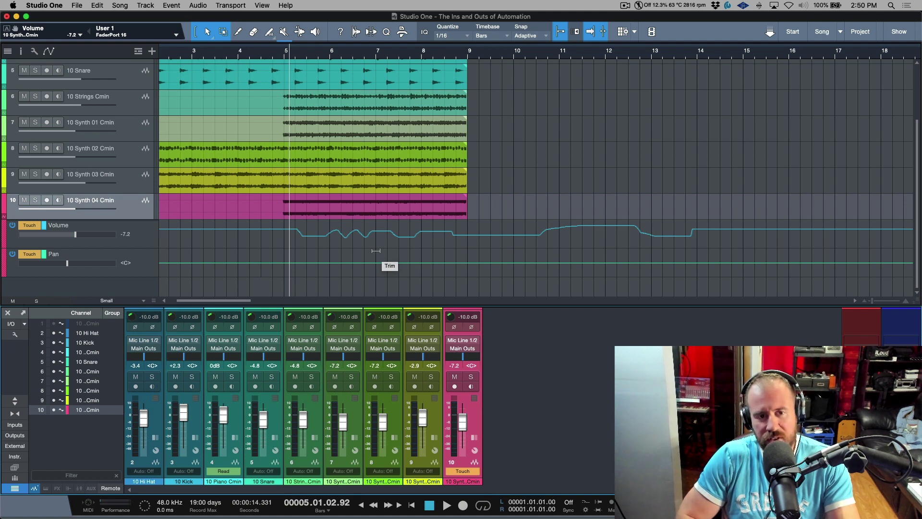
Step: Record a flatter stretch of Synth 04 volume in Touch mode, then stop at bar 5
key("space")
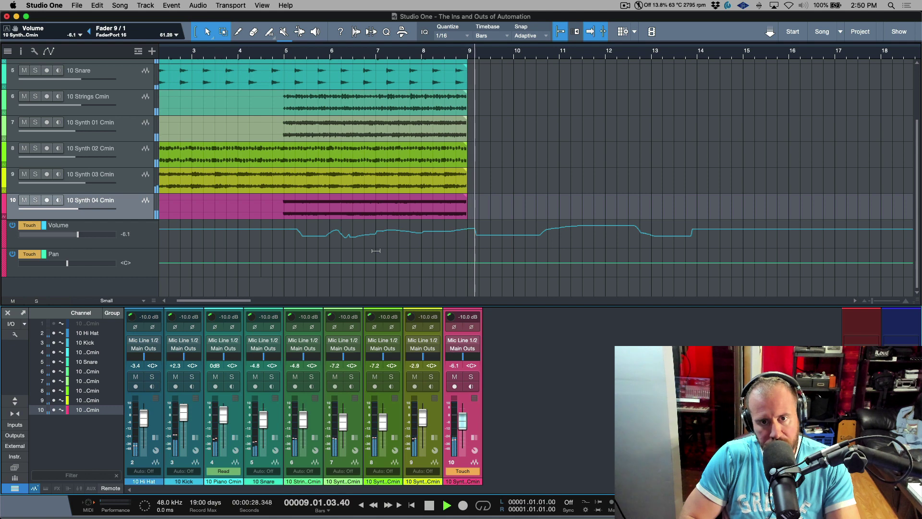
key("space")
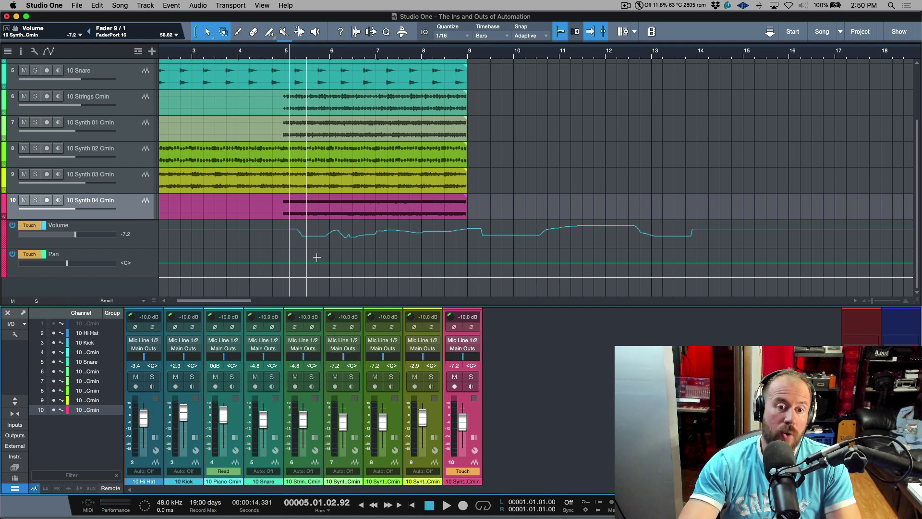
Step: Reveal the Synth 04 volume envelope points and nudge a point near bar 6 up and back
left_click_drag(366, 246, 330, 217)
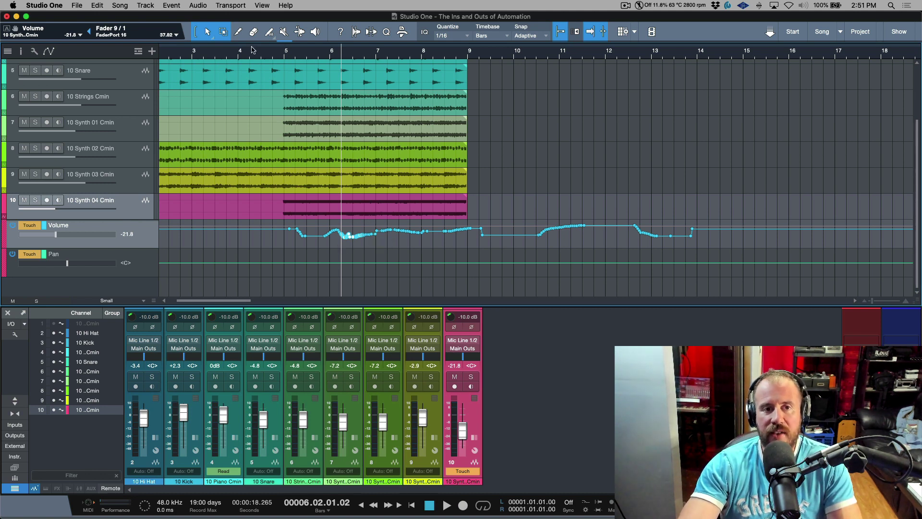
left_click_drag(347, 234, 347, 219)
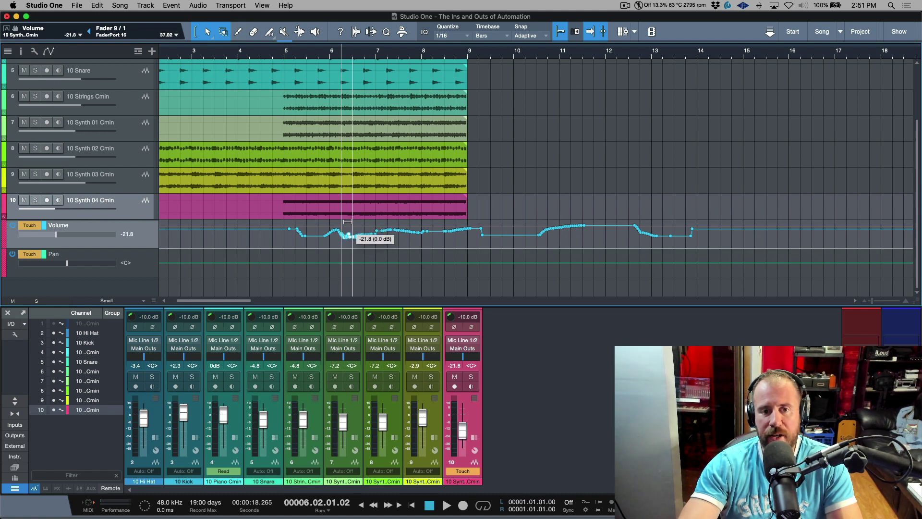
mouse_move(347, 218)
left_mouse_down()
mouse_move(386, 247)
mouse_move(375, 247)
left_mouse_up()
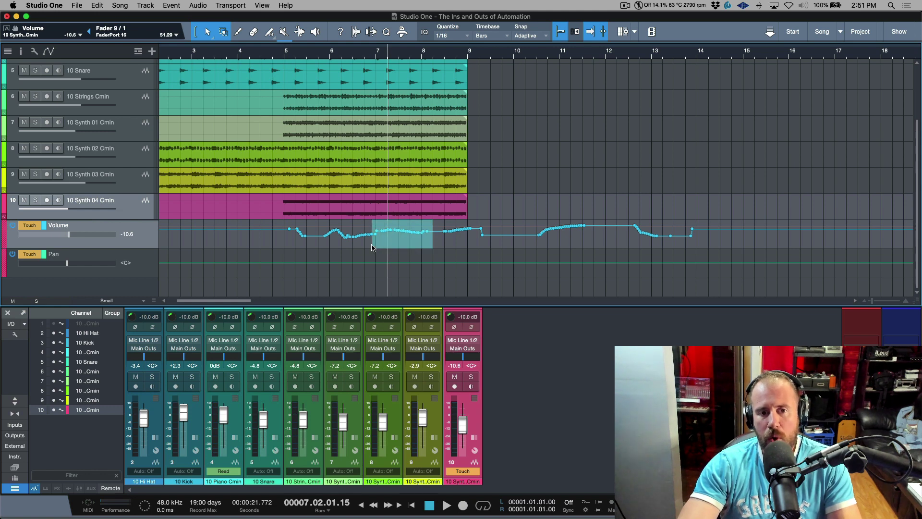
Step: Select the volume points between bars 7 and 8, drag them lower and deselect
left_click(396, 235)
left_click_drag(396, 225, 393, 230)
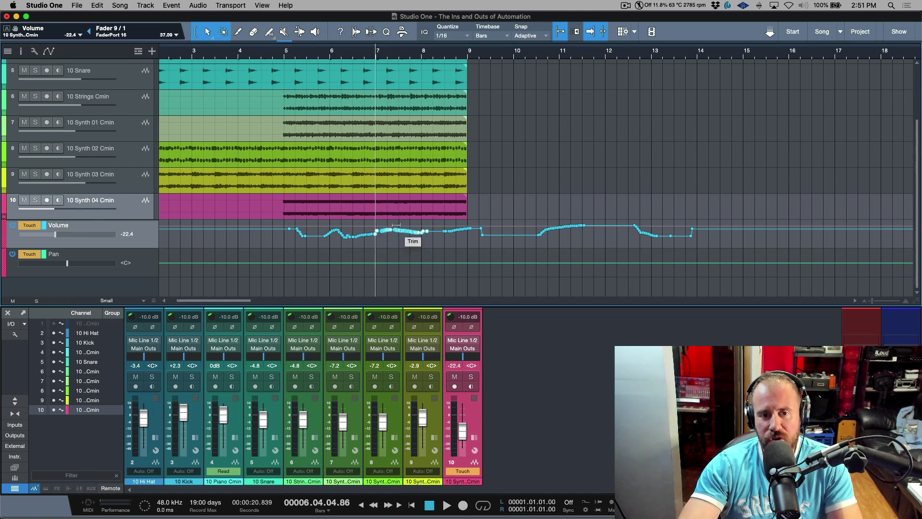
left_click(431, 247)
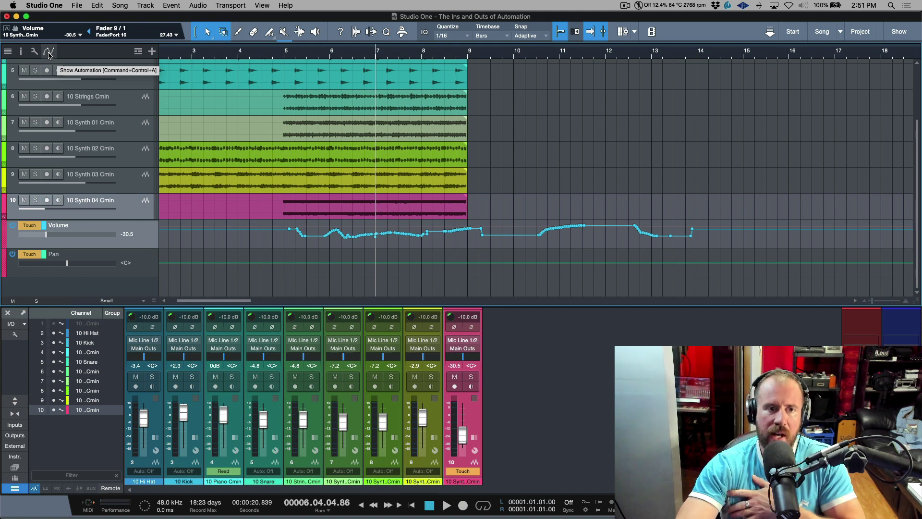
Step: Show automation on all tracks and set Hi Hat's display to Volume, zoomed to fit
left_click(49, 54)
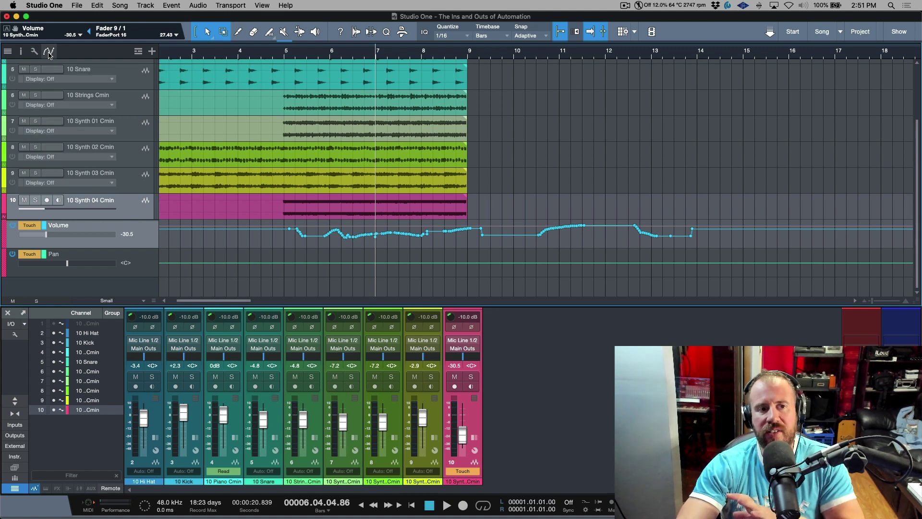
scroll(341, 133, "up", 2)
scroll(341, 134, "up", 2)
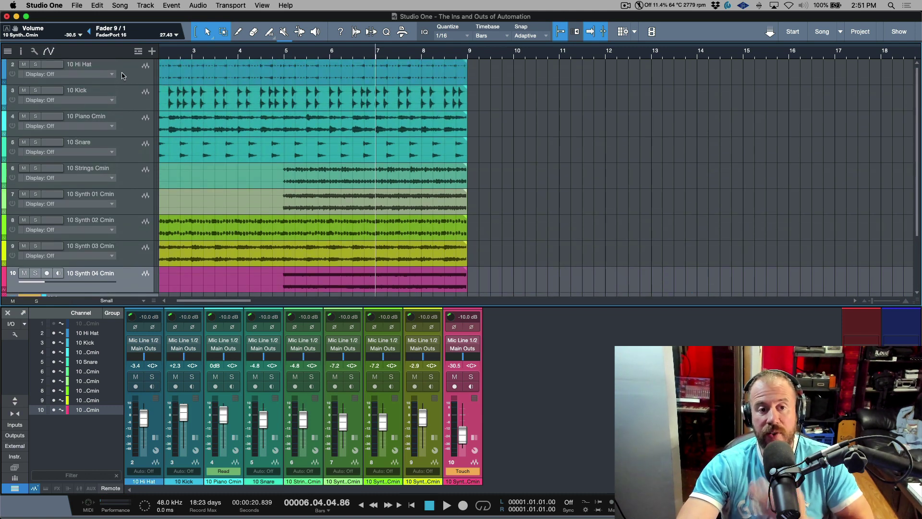
left_click(68, 74)
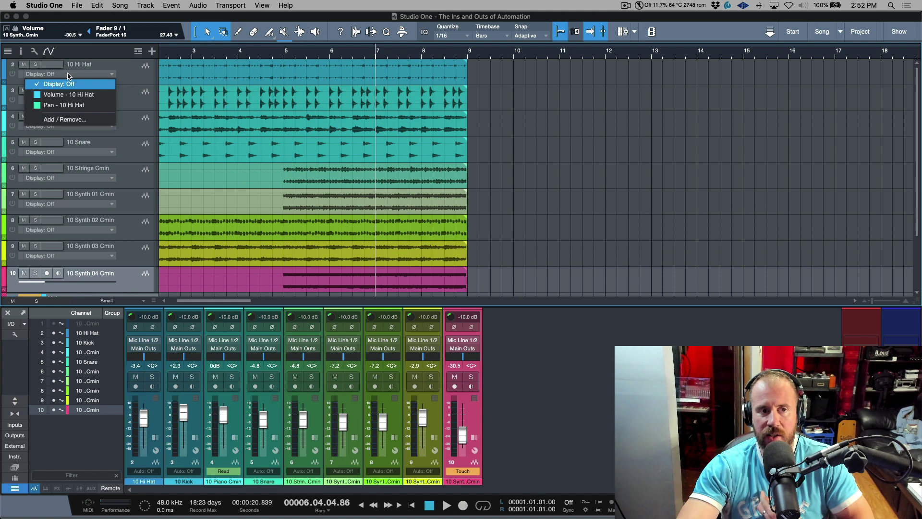
left_click(75, 95)
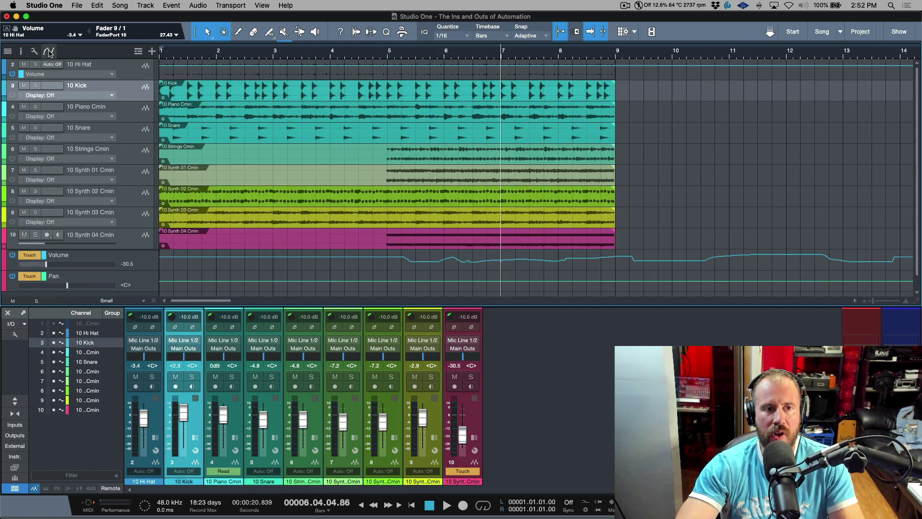
left_click(49, 53)
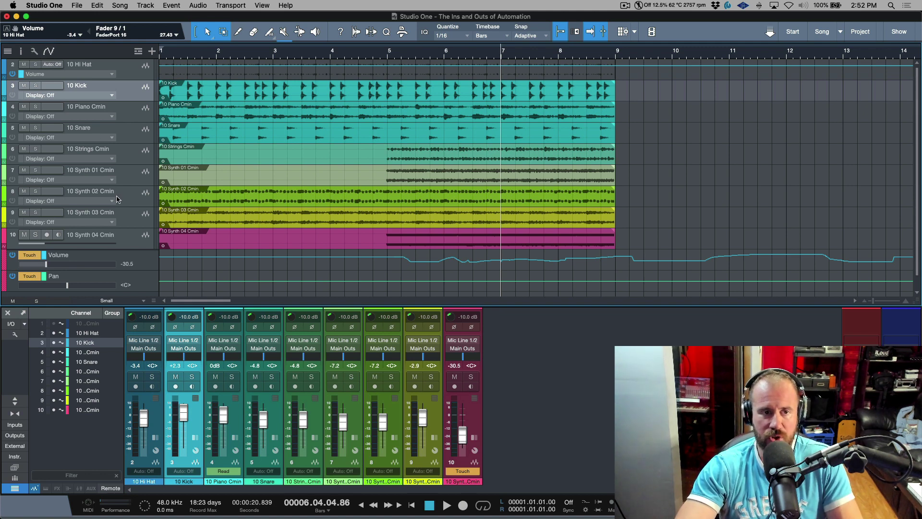
Step: Expand the Hi Hat volume and pan envelopes, then collapse them and Synth 04's lanes again
left_click(132, 67)
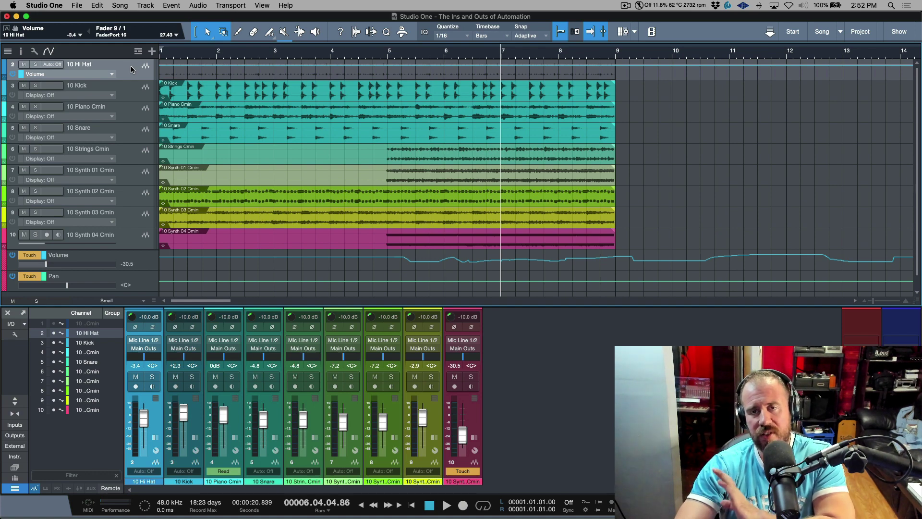
right_click(131, 66)
left_click(155, 73)
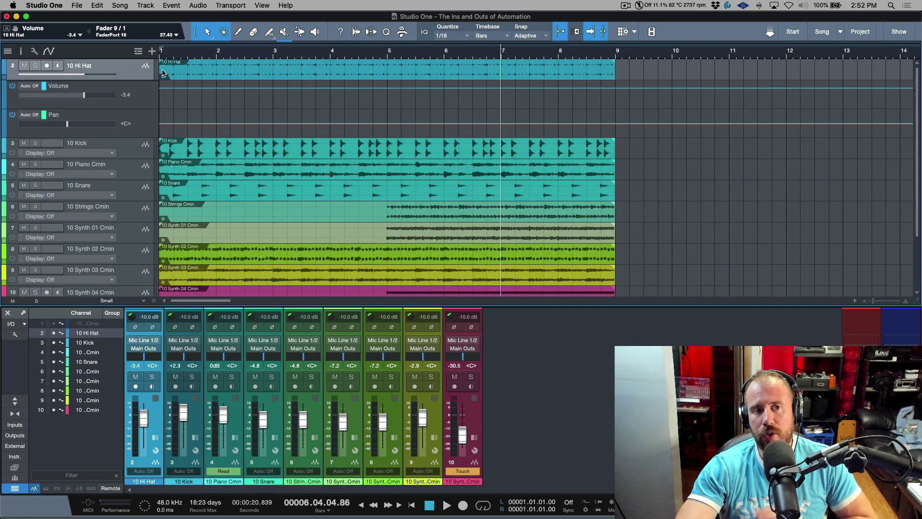
right_click(142, 74)
left_click(163, 78)
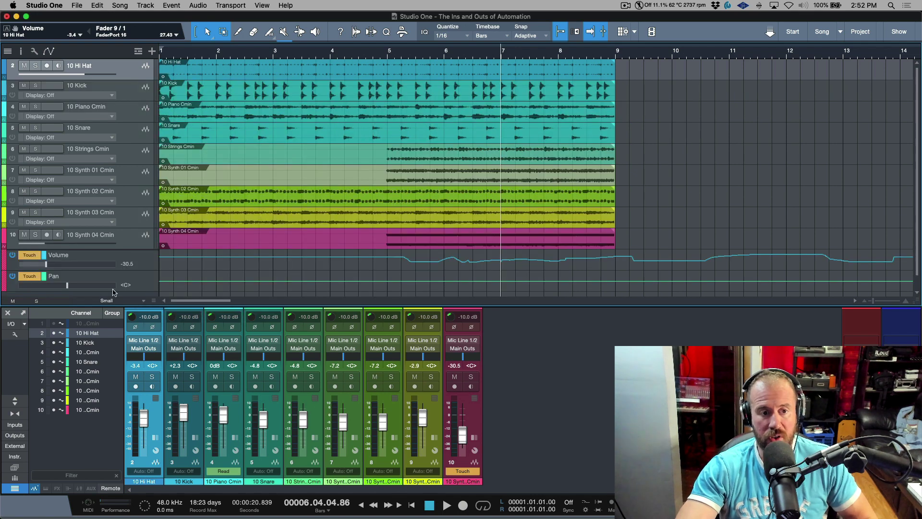
right_click(133, 241)
left_click(174, 248)
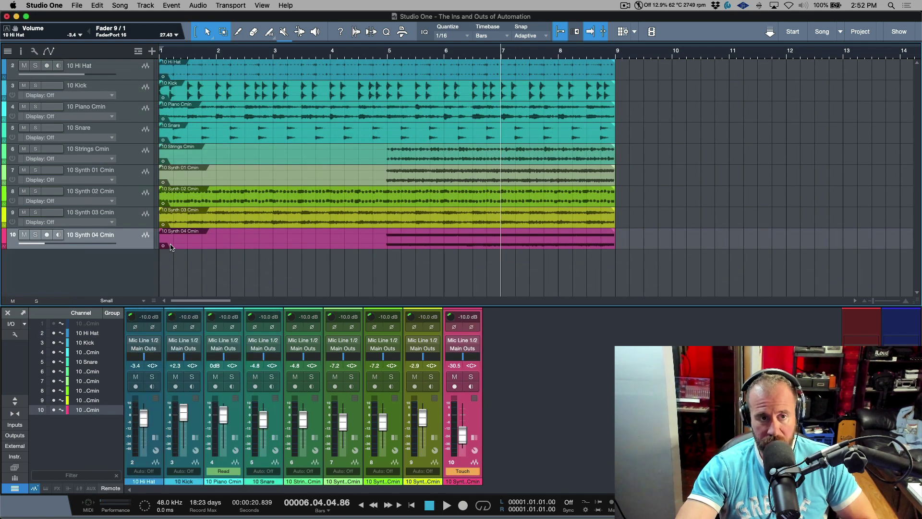
Step: Show the Hi Hat Volume automation lane via Show/Hide Automation, leaving Piano Cmin unchanged
right_click(130, 72)
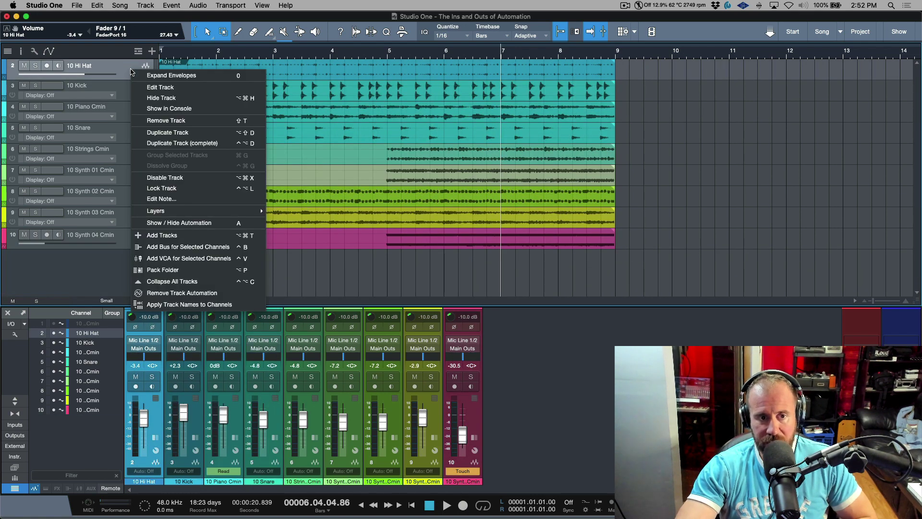
left_click(209, 227)
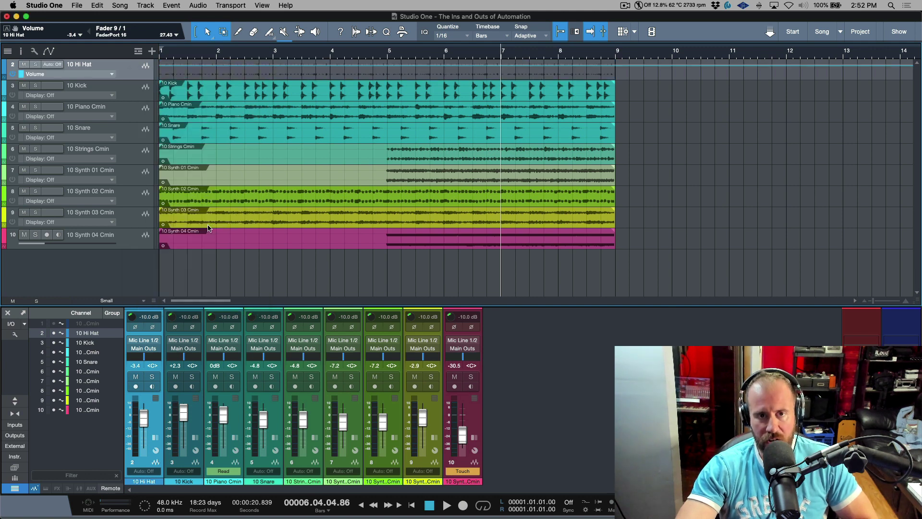
right_click(139, 118)
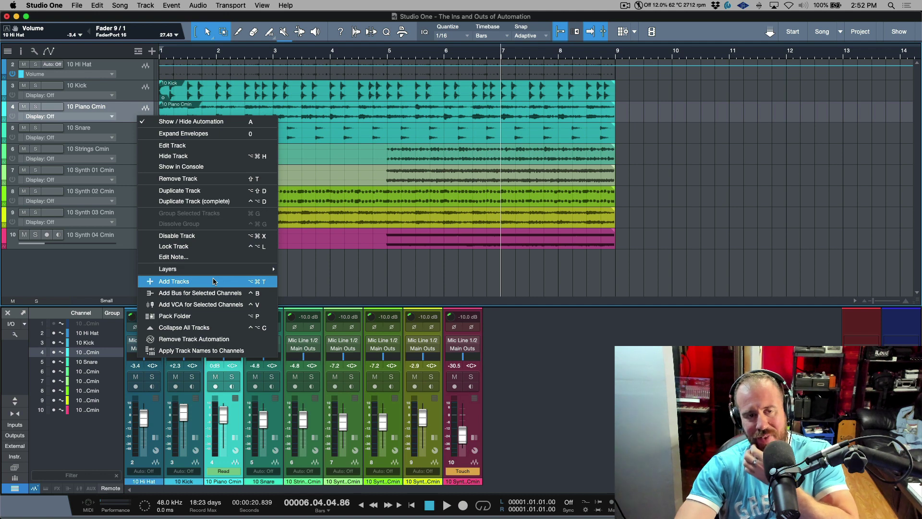
key("Escape")
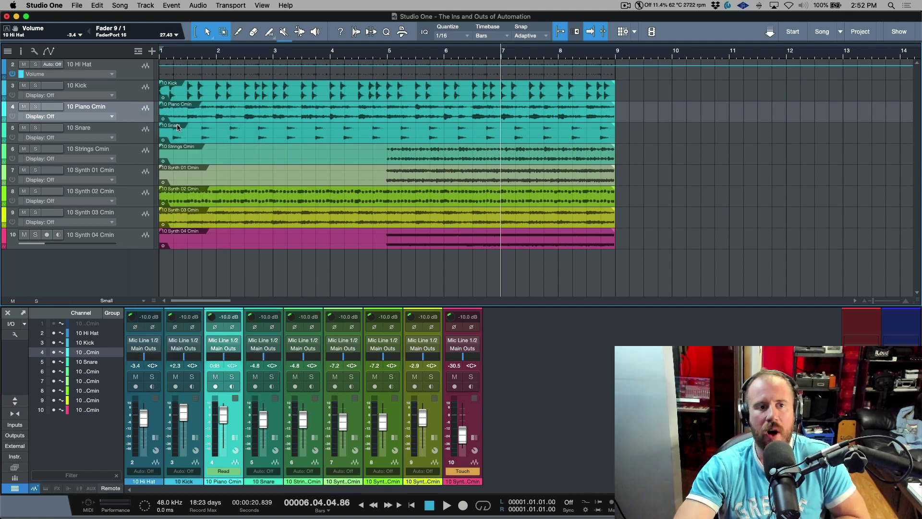